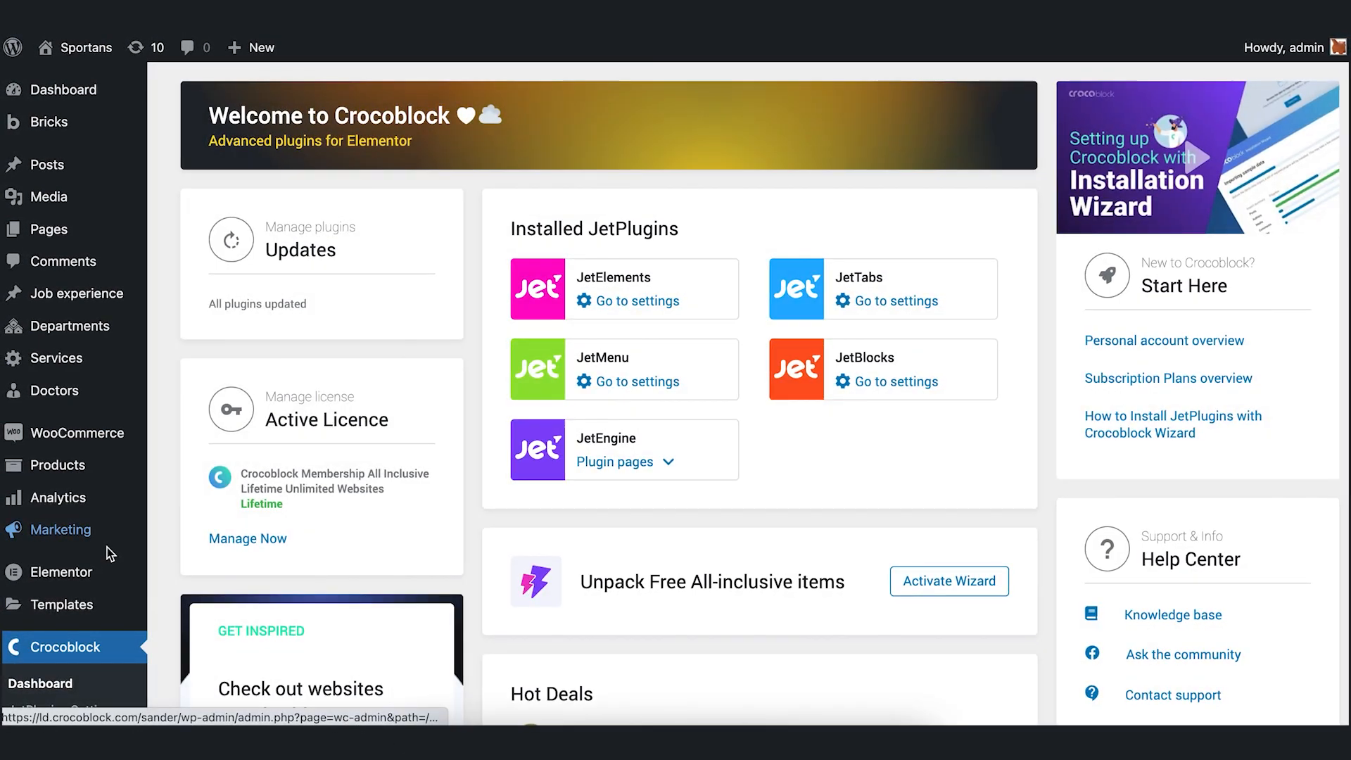
Step: Add a new JetEngine Query Builder query named "Job experience", keeping the Posts Query type
{"action": "scroll", "coordinate": [109, 554], "scroll_direction": "down", "scroll_amount": 5}
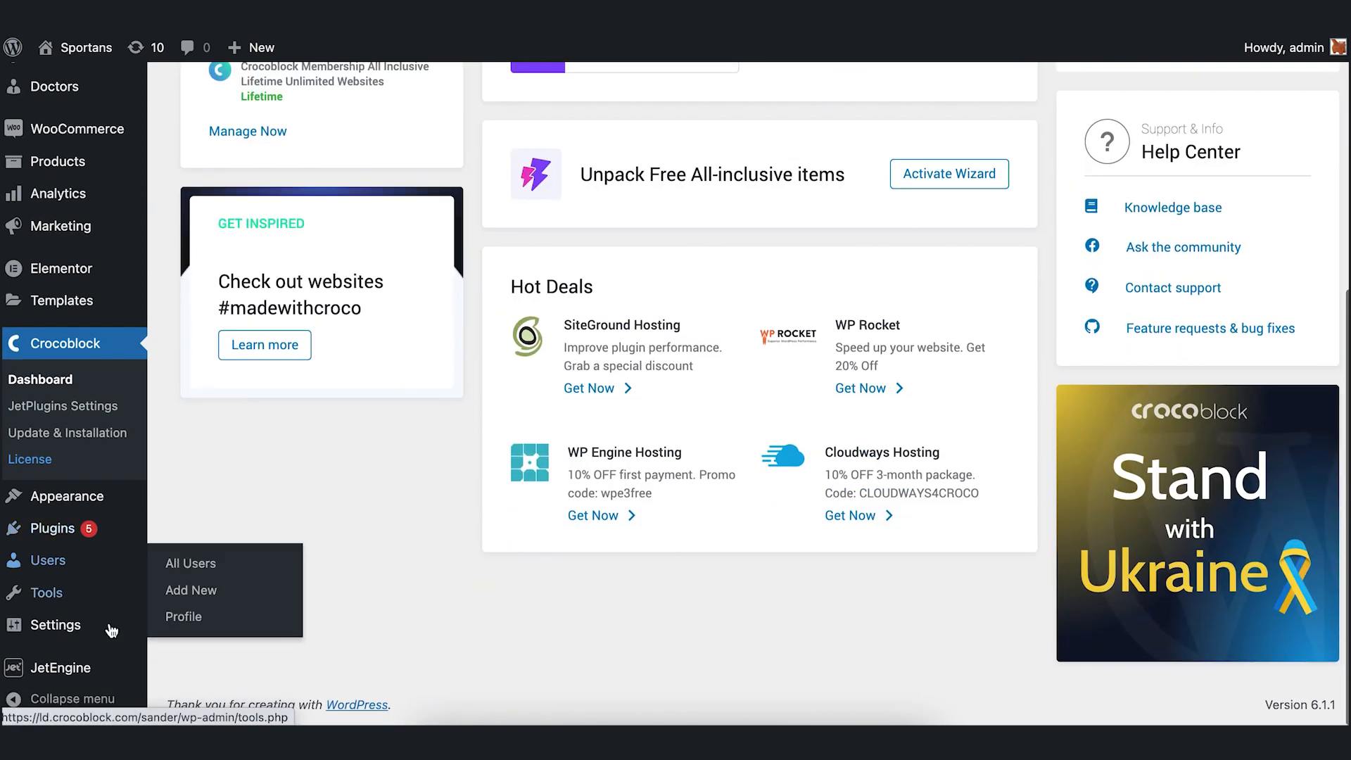
{"action": "mouse_move", "coordinate": [102, 662]}
{"action": "left_click", "coordinate": [227, 557]}
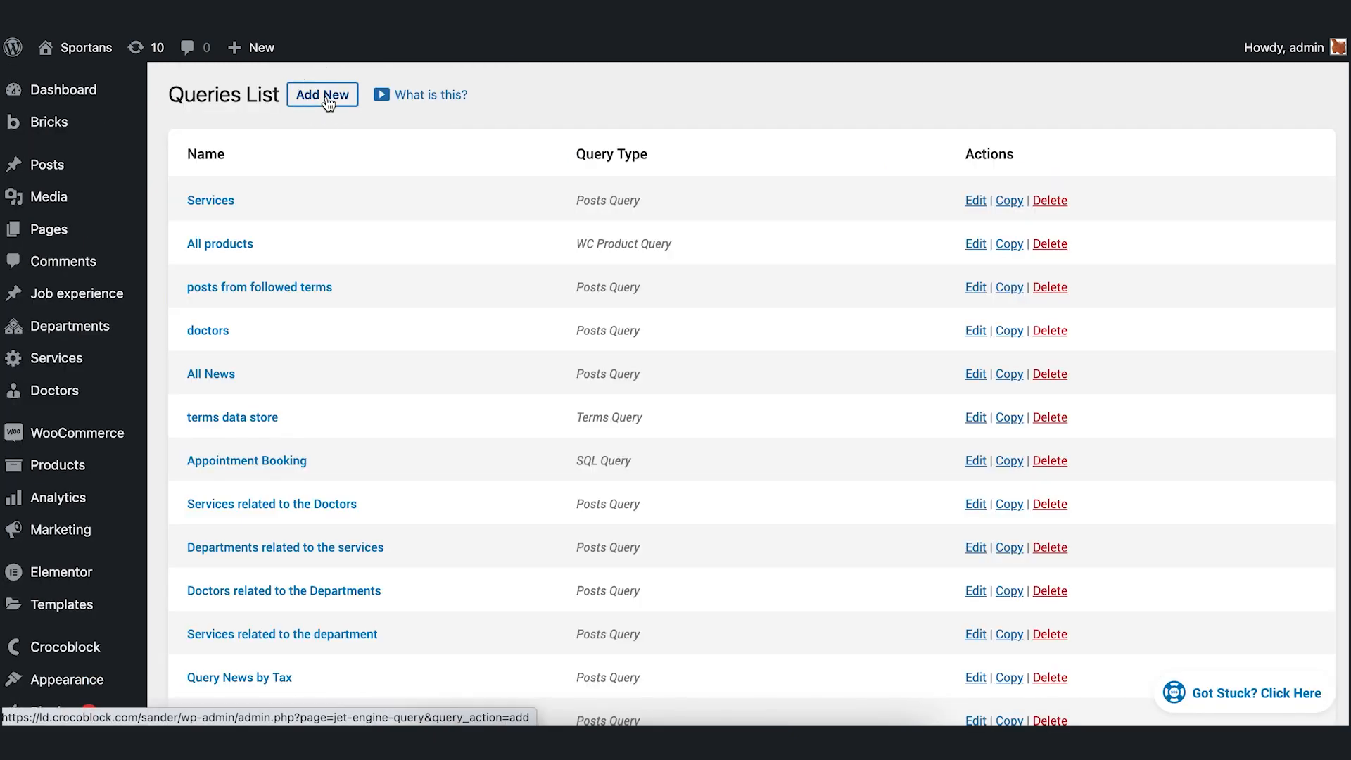
{"action": "left_click", "coordinate": [326, 98]}
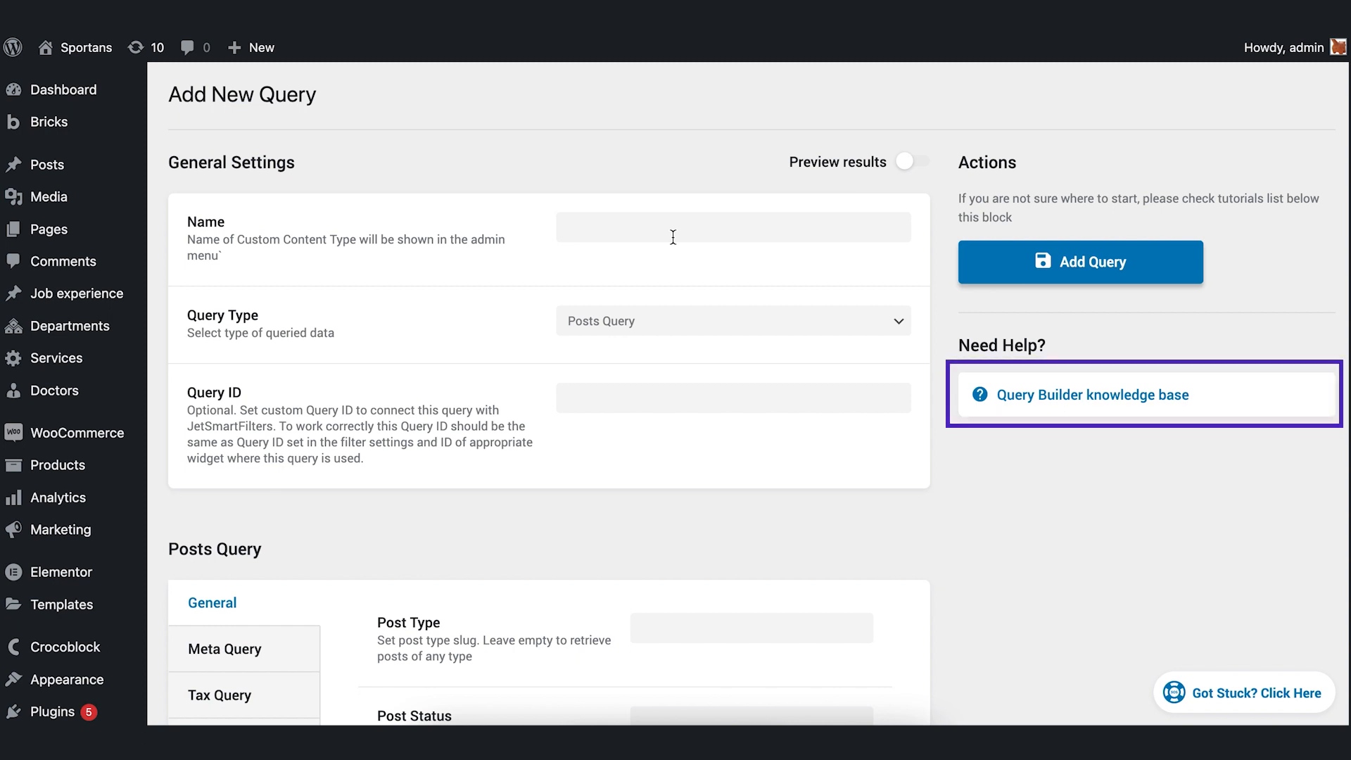
{"action": "left_click", "coordinate": [673, 237]}
{"action": "type", "text": "Job experience"}
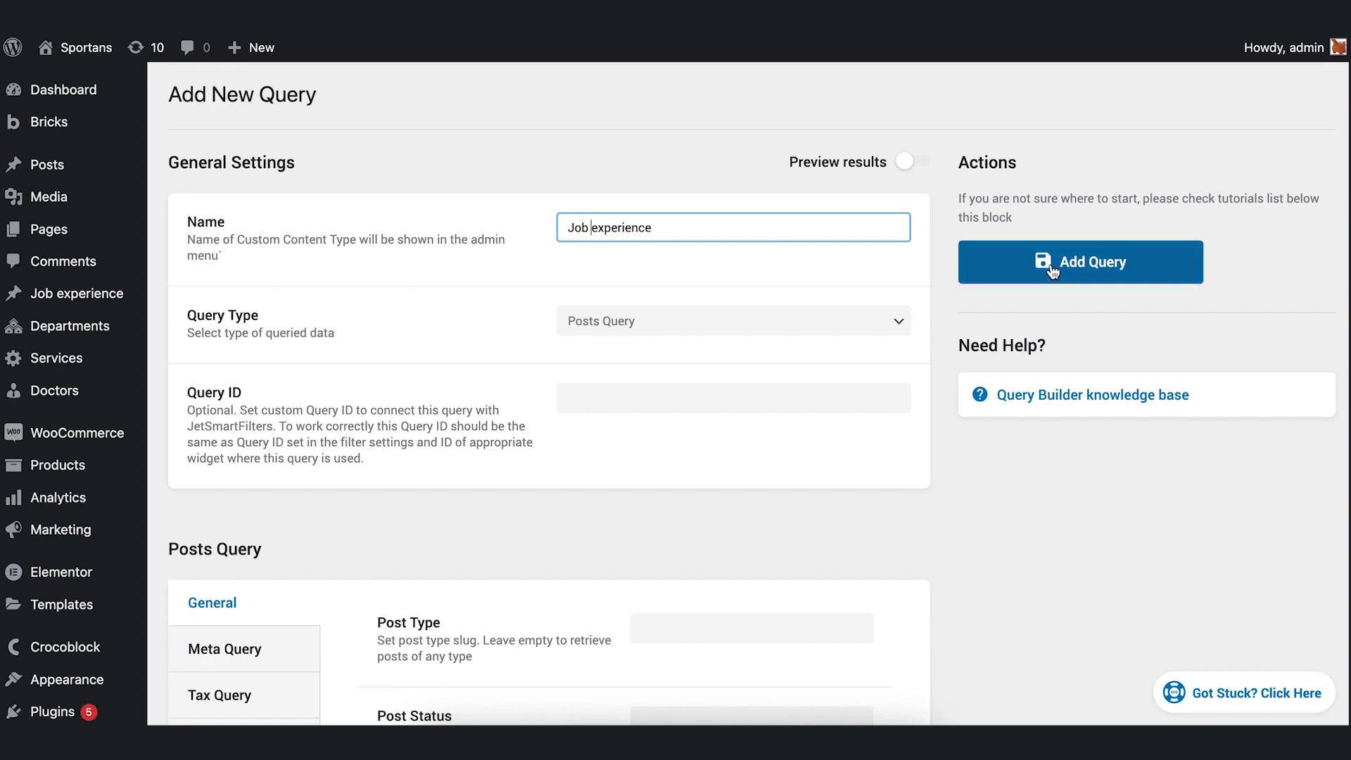
{"action": "left_click", "coordinate": [1056, 264]}
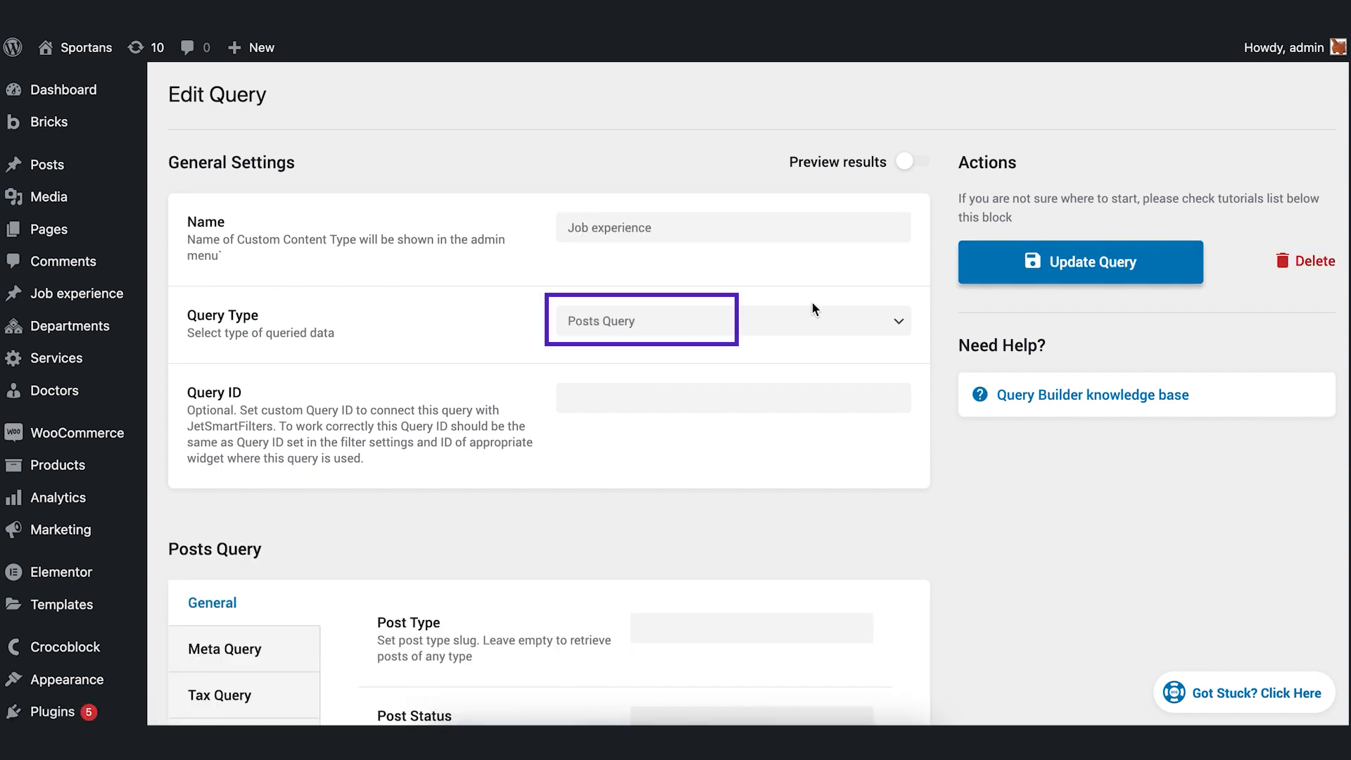
Step: Set the query's post type to Job experience and update the query
{"action": "scroll", "coordinate": [813, 309], "scroll_direction": "down", "scroll_amount": 3}
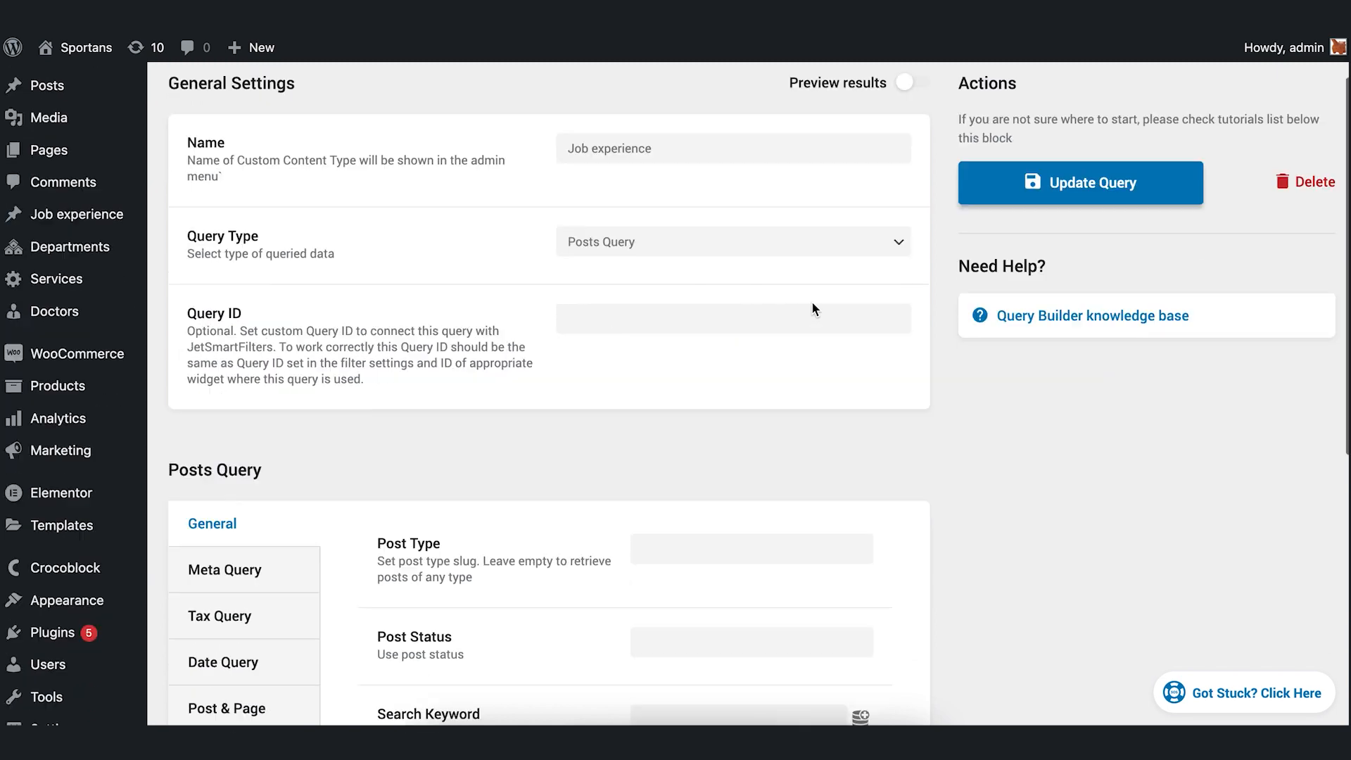
{"action": "left_click", "coordinate": [766, 441]}
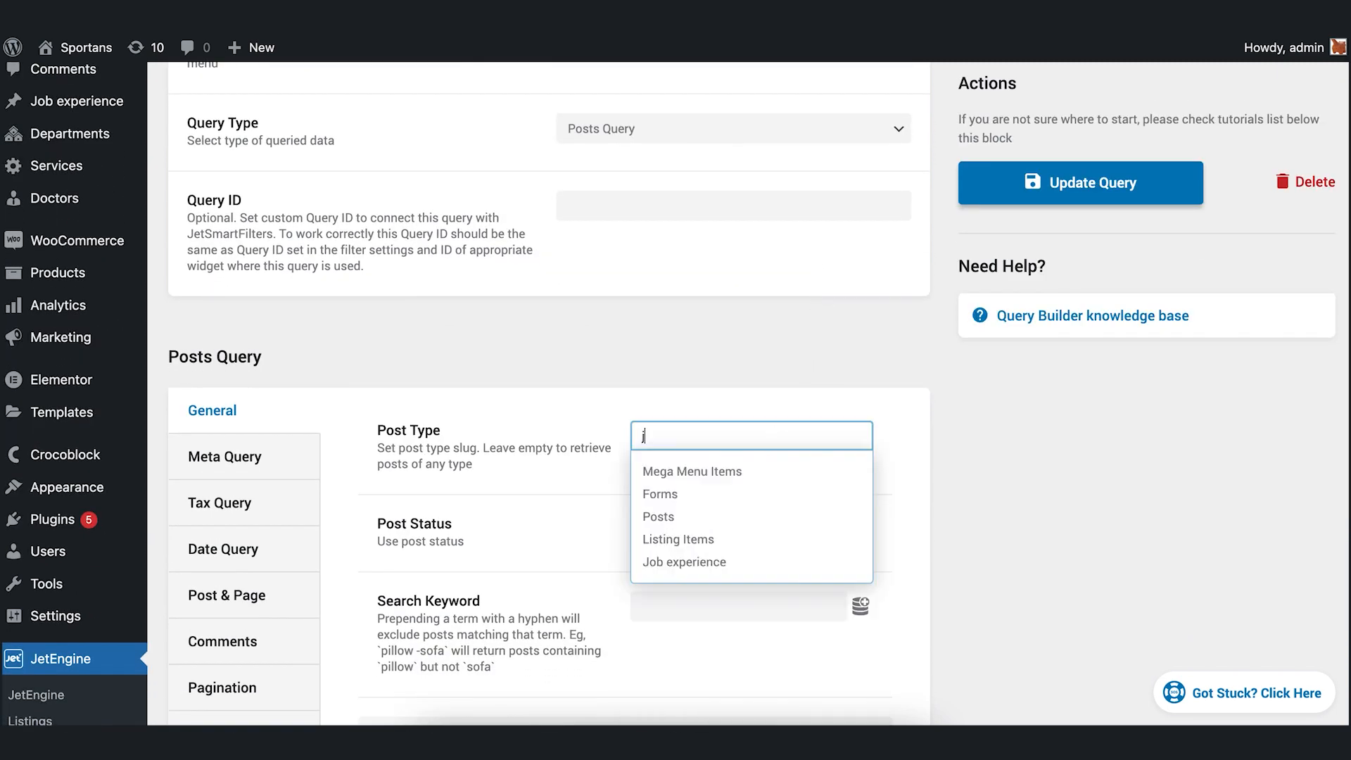
{"action": "type", "text": "job"}
{"action": "left_click", "coordinate": [775, 473]}
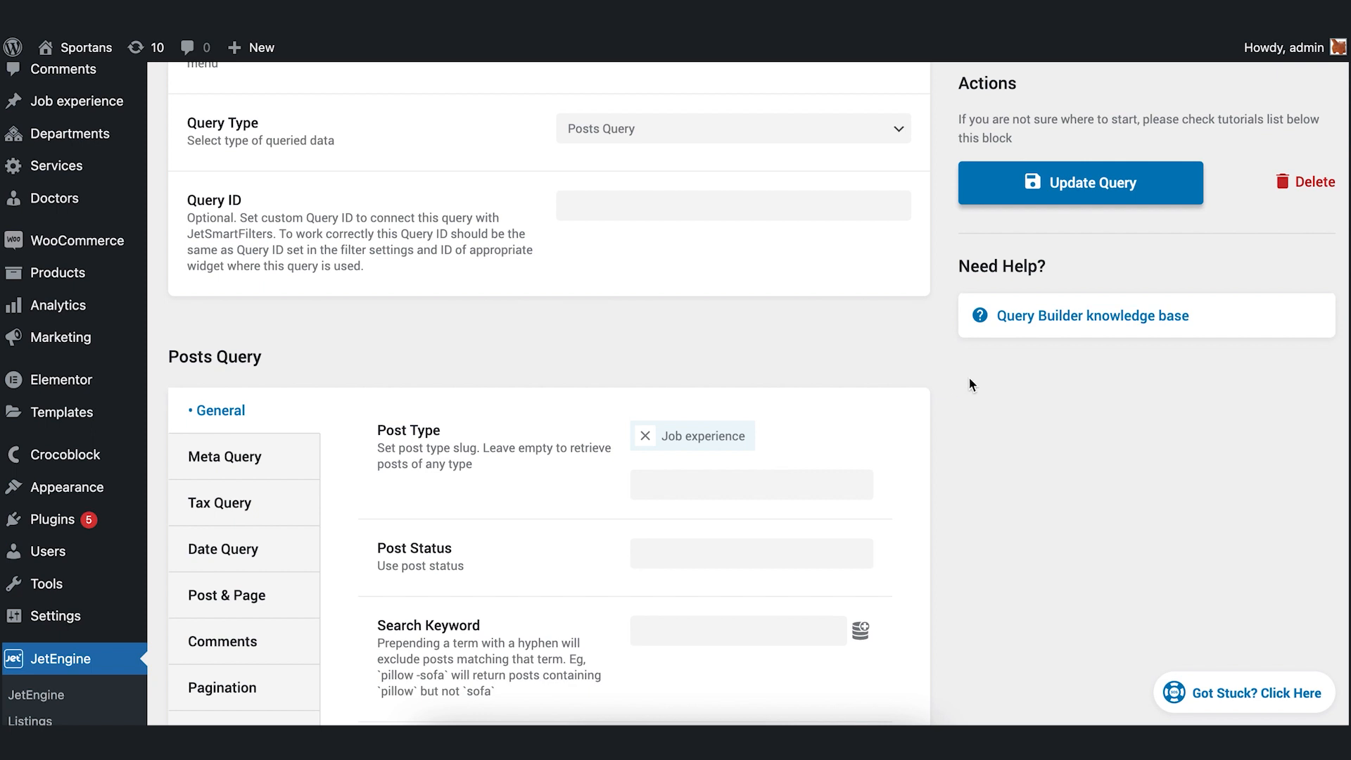
{"action": "left_click", "coordinate": [1053, 192]}
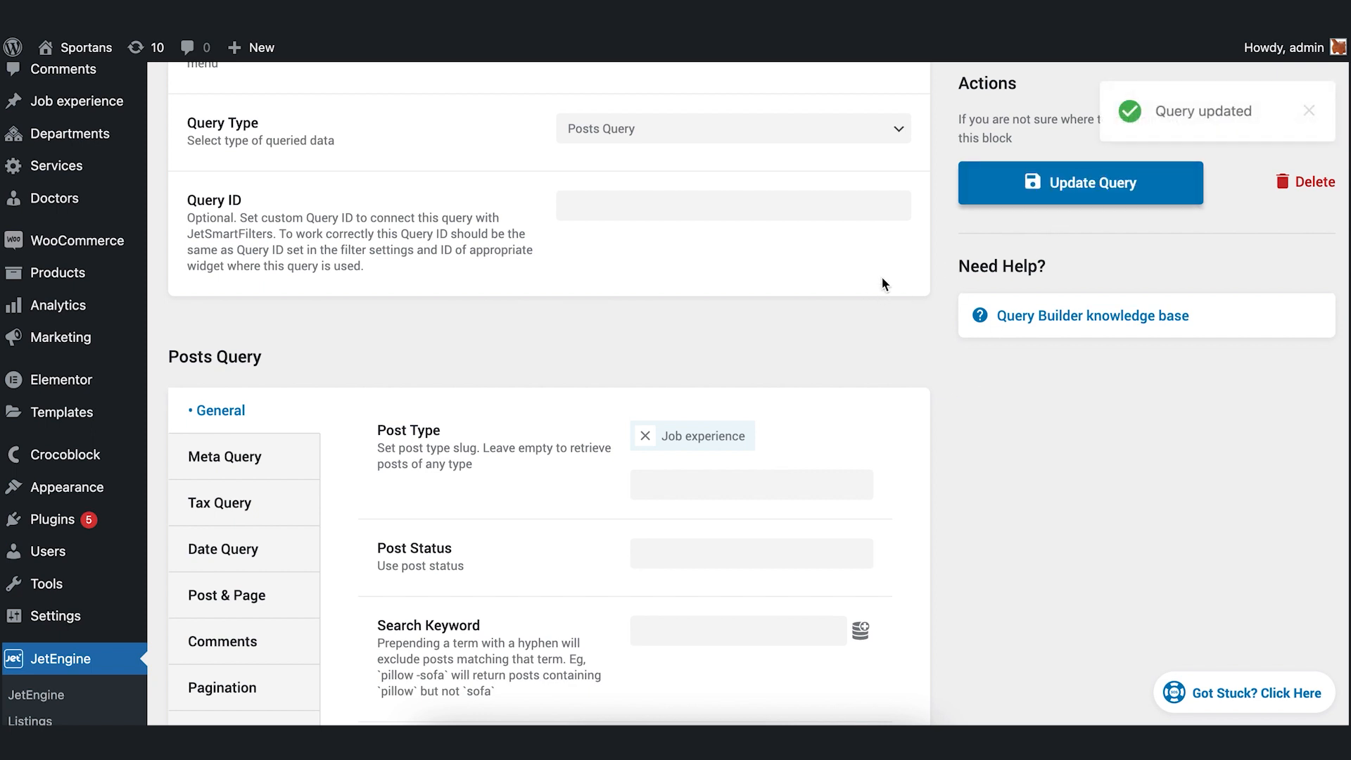
Step: Create a new page titled "Jobs experience with timeline" and publish it
{"action": "scroll", "coordinate": [95, 226], "scroll_direction": "up", "scroll_amount": 3}
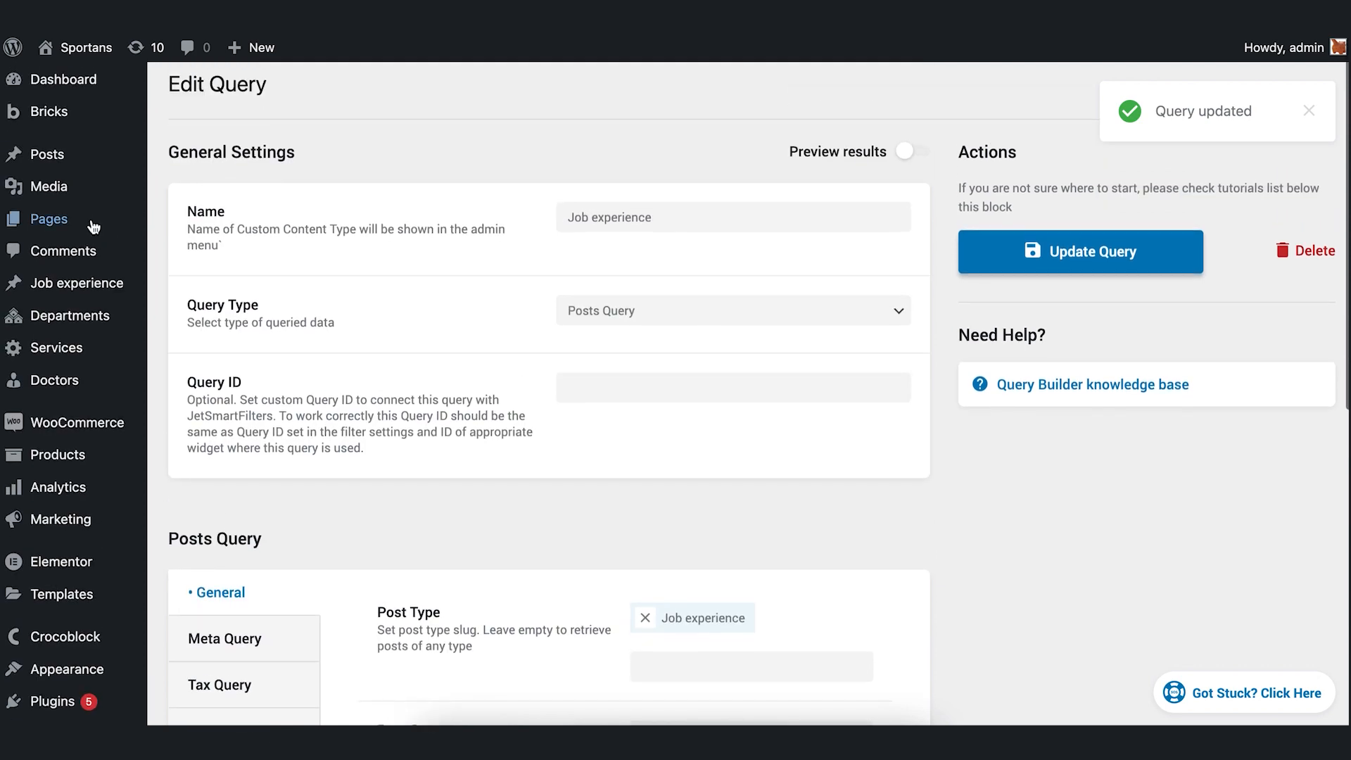
{"action": "mouse_move", "coordinate": [88, 229]}
{"action": "left_click", "coordinate": [186, 261]}
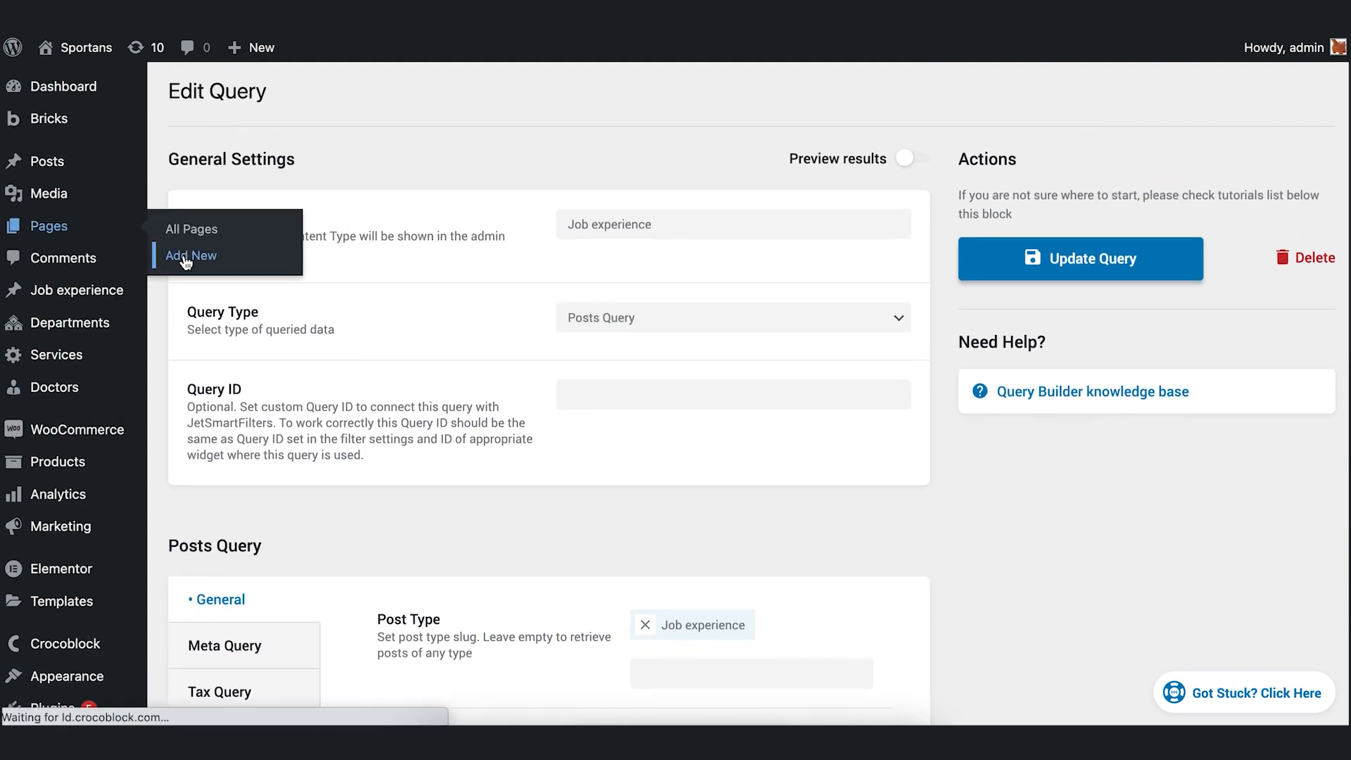
{"action": "type", "text": "Jobsexperience"}
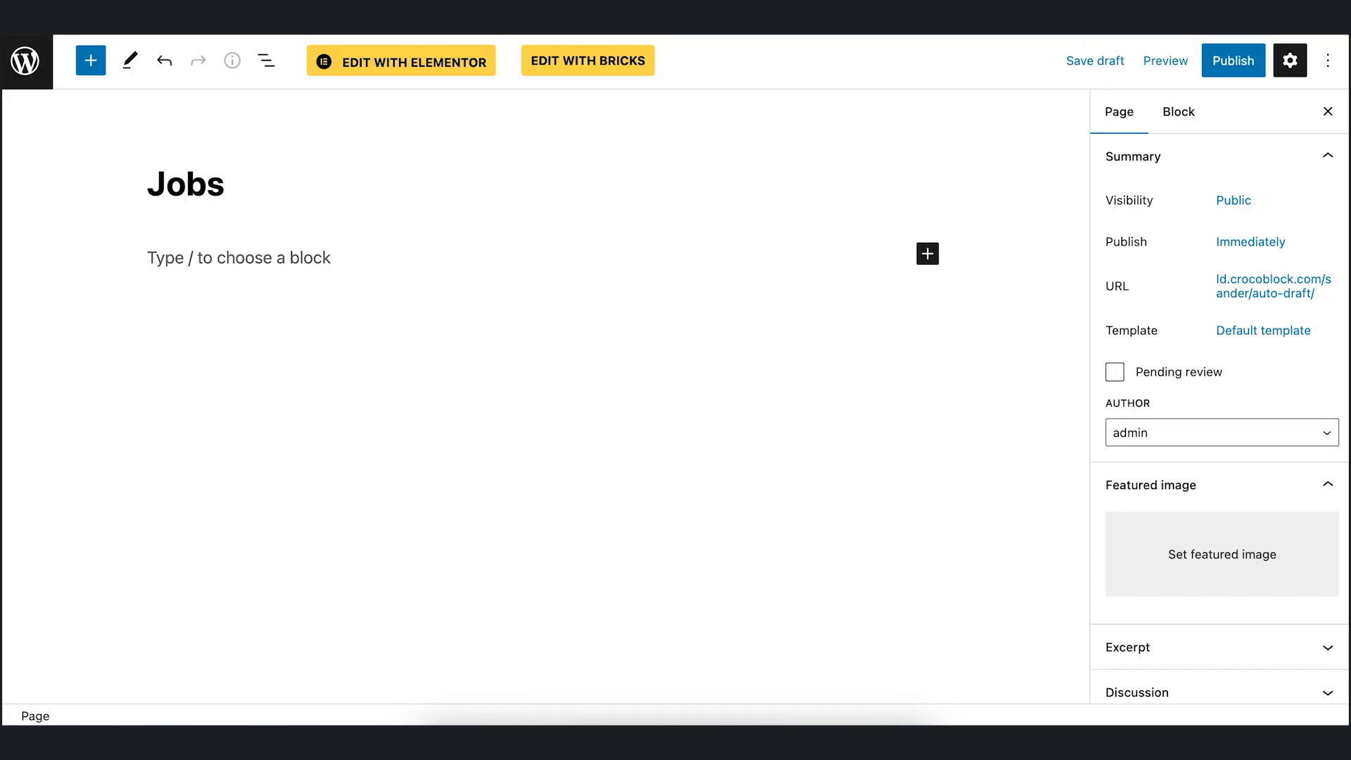
{"action": "left_click", "coordinate": [224, 184]}
{"action": "left_click", "coordinate": [421, 200]}
{"action": "type", "text": "with timeline"}
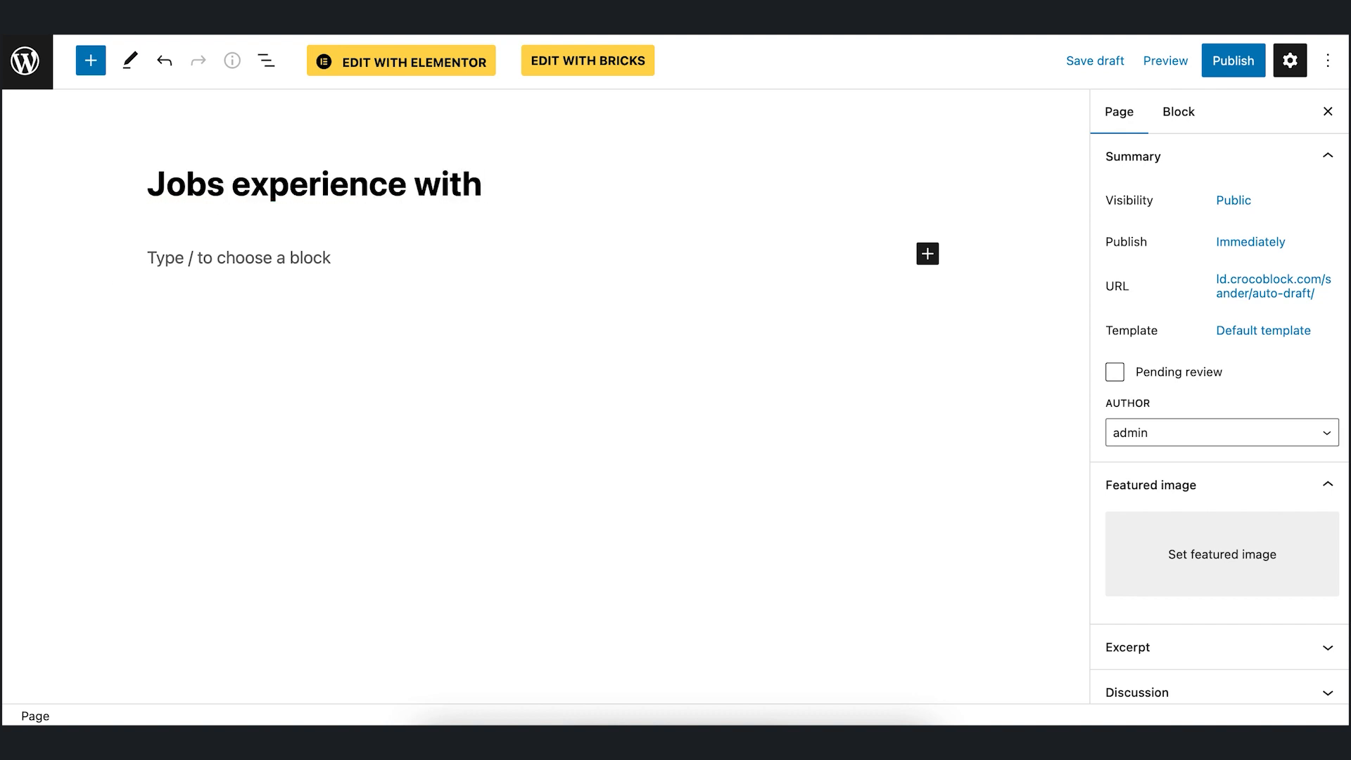
{"action": "left_click", "coordinate": [1224, 63]}
{"action": "left_click", "coordinate": [1210, 73]}
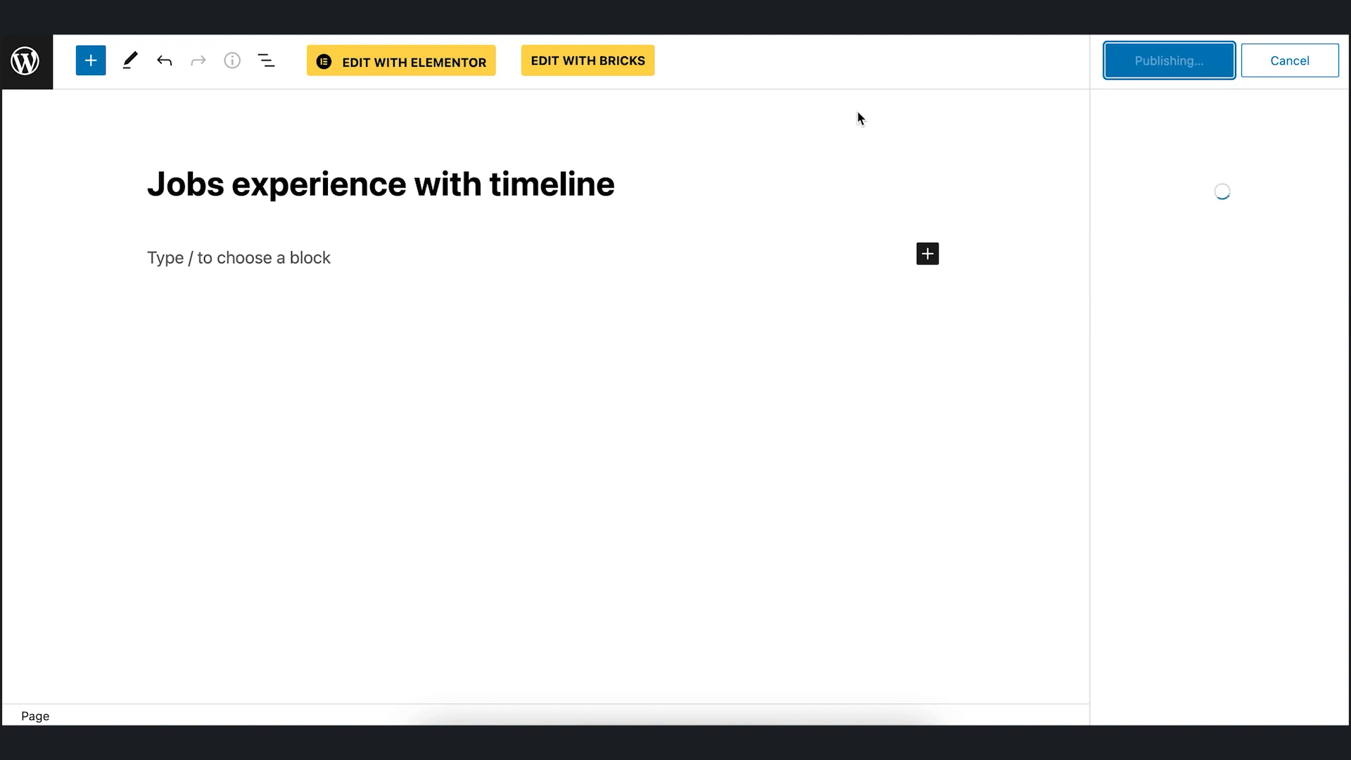
Step: Open the page in Elementor and add a centered heading reading "Job experience with timeline"
{"action": "left_click", "coordinate": [432, 68]}
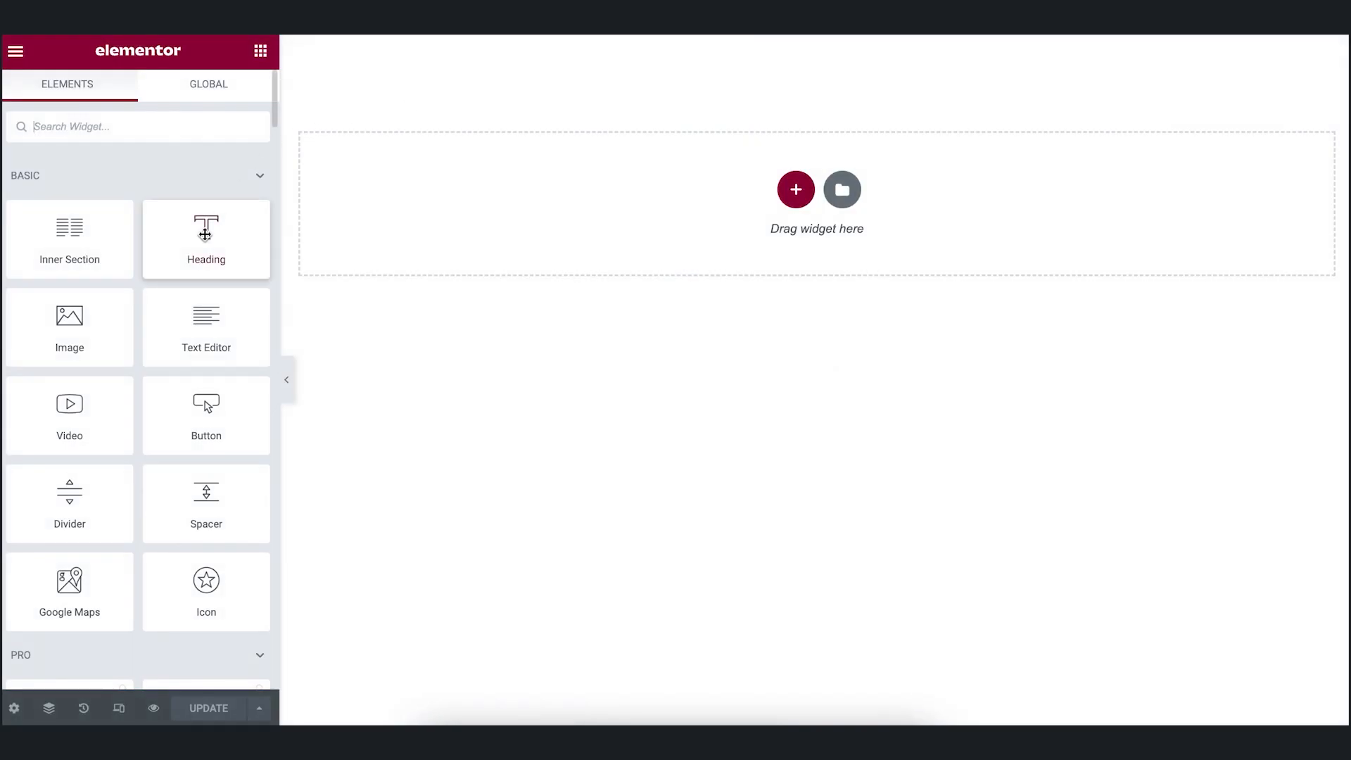
{"action": "left_click_drag", "start_coordinate": [205, 232], "coordinate": [395, 255]}
{"action": "left_click", "coordinate": [177, 248]}
{"action": "key", "text": "ctrl+a"}
{"action": "type", "text": "Job experience with timeline"}
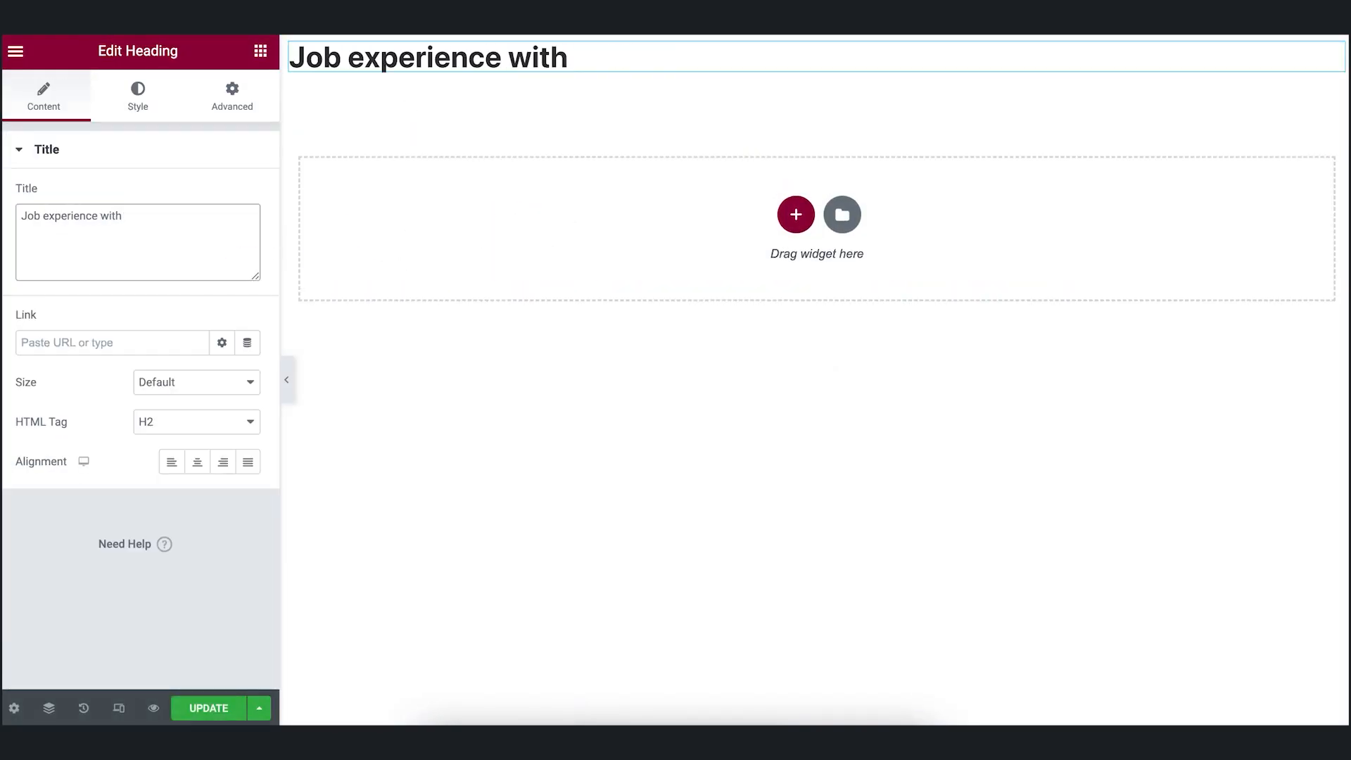
{"action": "left_click", "coordinate": [197, 462]}
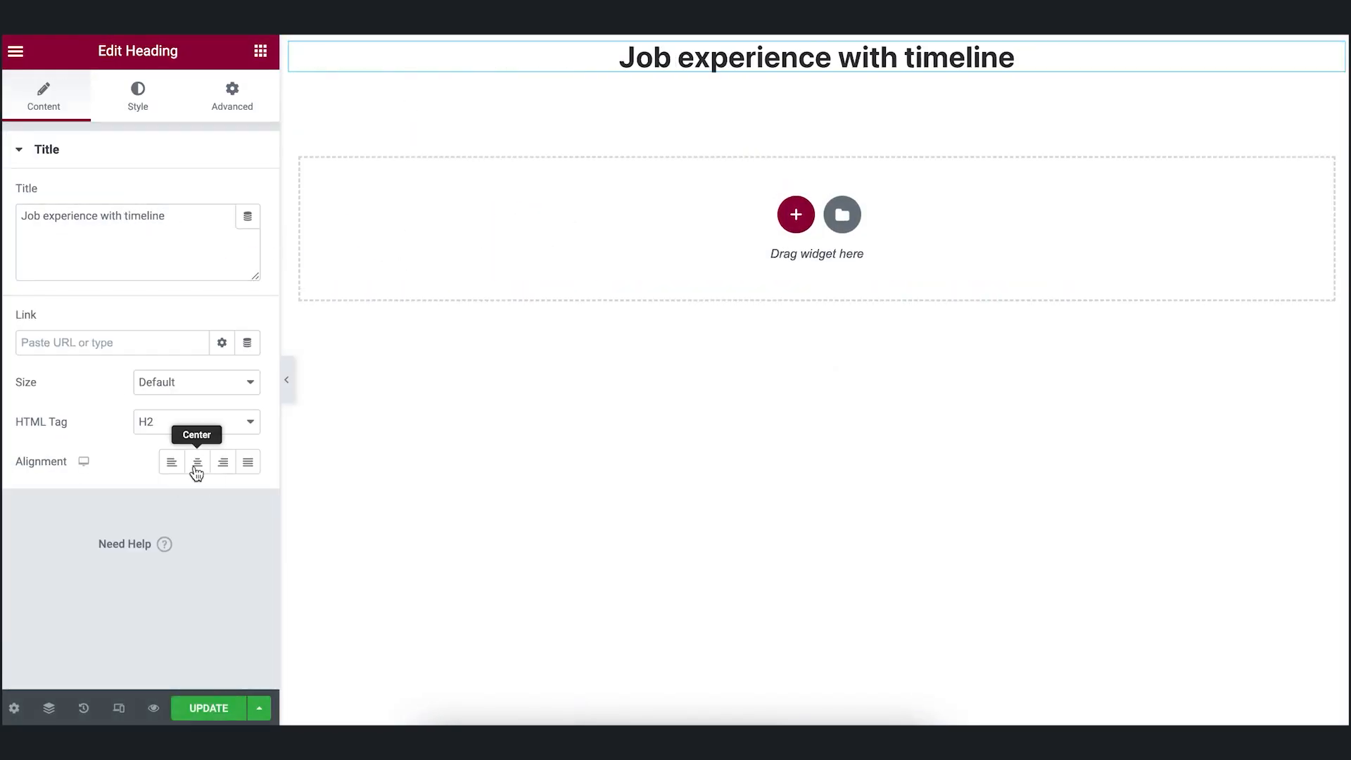
Step: Set the heading's top and bottom padding to 50 px, leaving the side padding at 0
{"action": "left_click", "coordinate": [232, 97]}
{"action": "left_click", "coordinate": [134, 291]}
{"action": "type", "text": "50"}
{"action": "key", "text": "shift+Tab"}
{"action": "key", "text": "shift+Tab"}
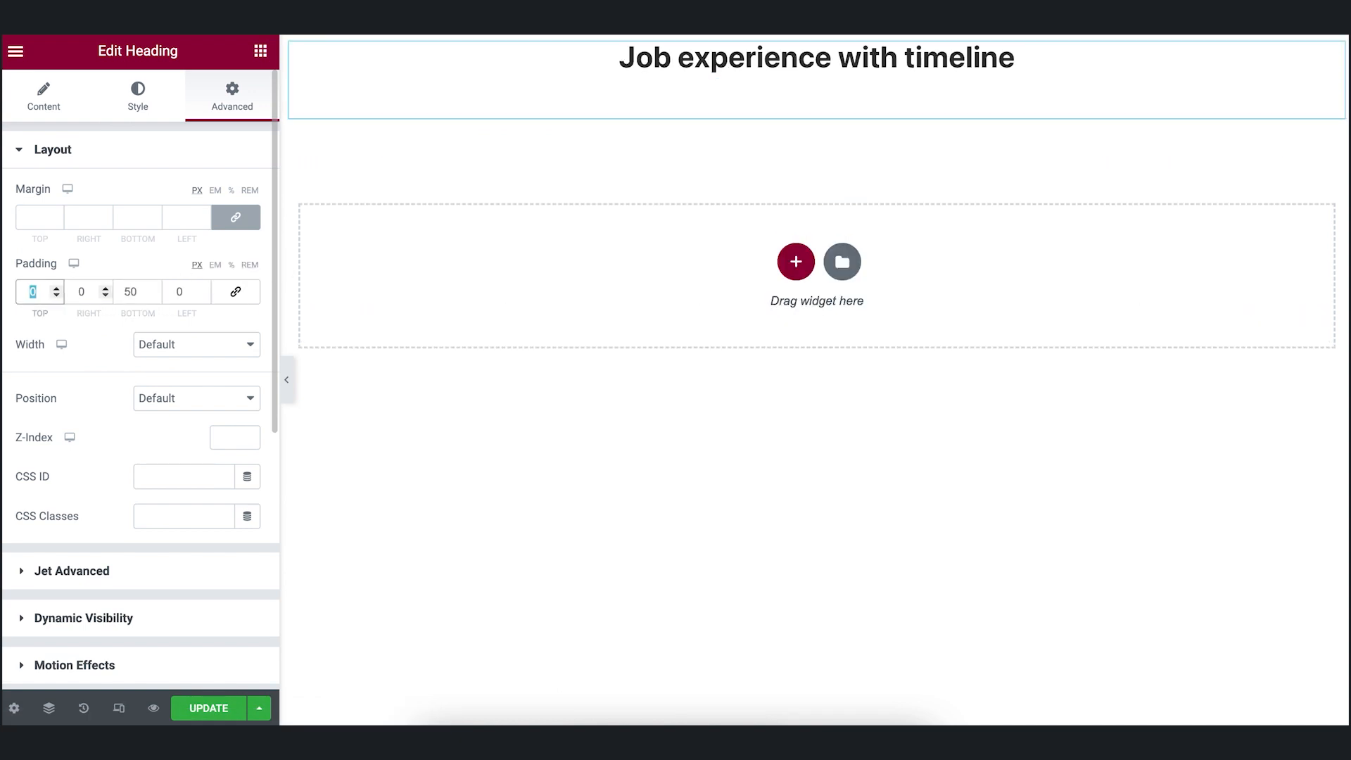
{"action": "type", "text": "50"}
Step: Add a Vertical Timeline widget below the heading and delete its cards #2, #3 and #4
{"action": "left_click", "coordinate": [260, 57]}
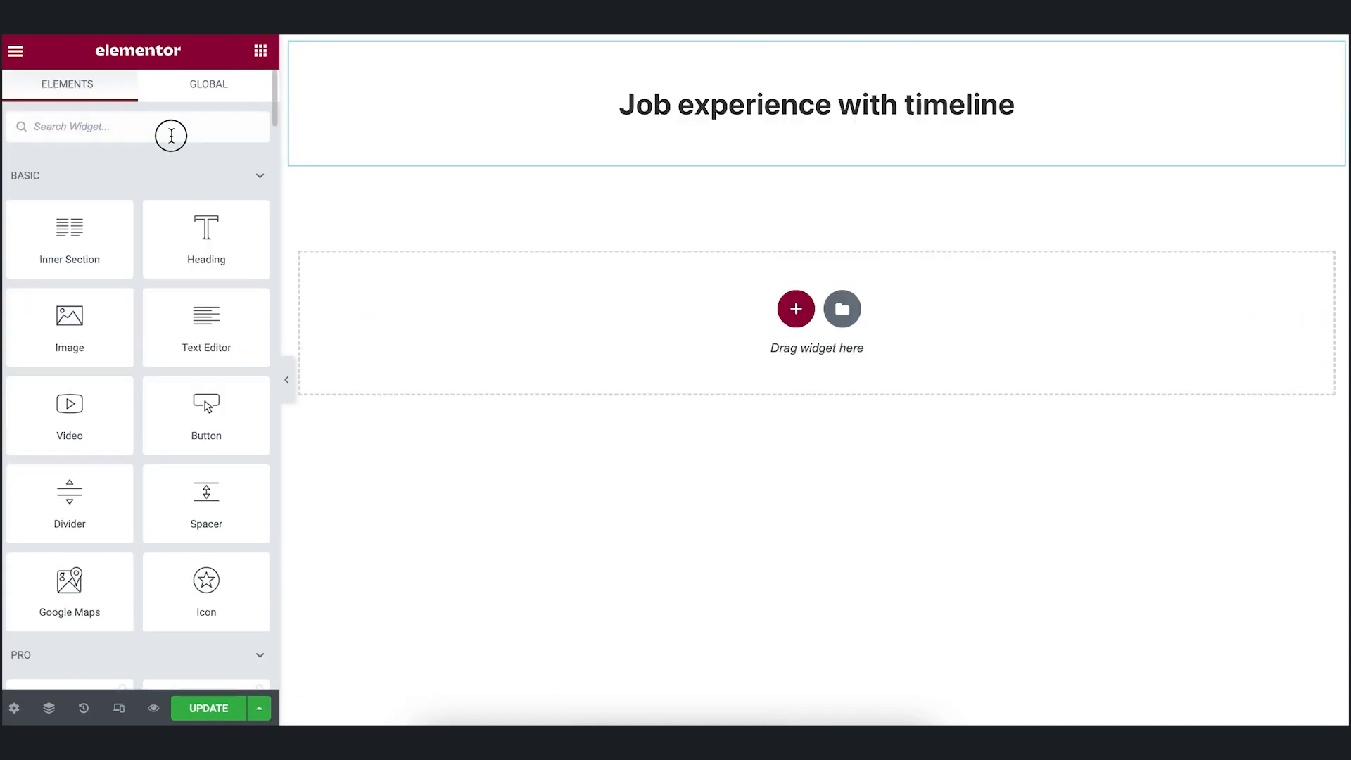
{"action": "type", "text": "timel"}
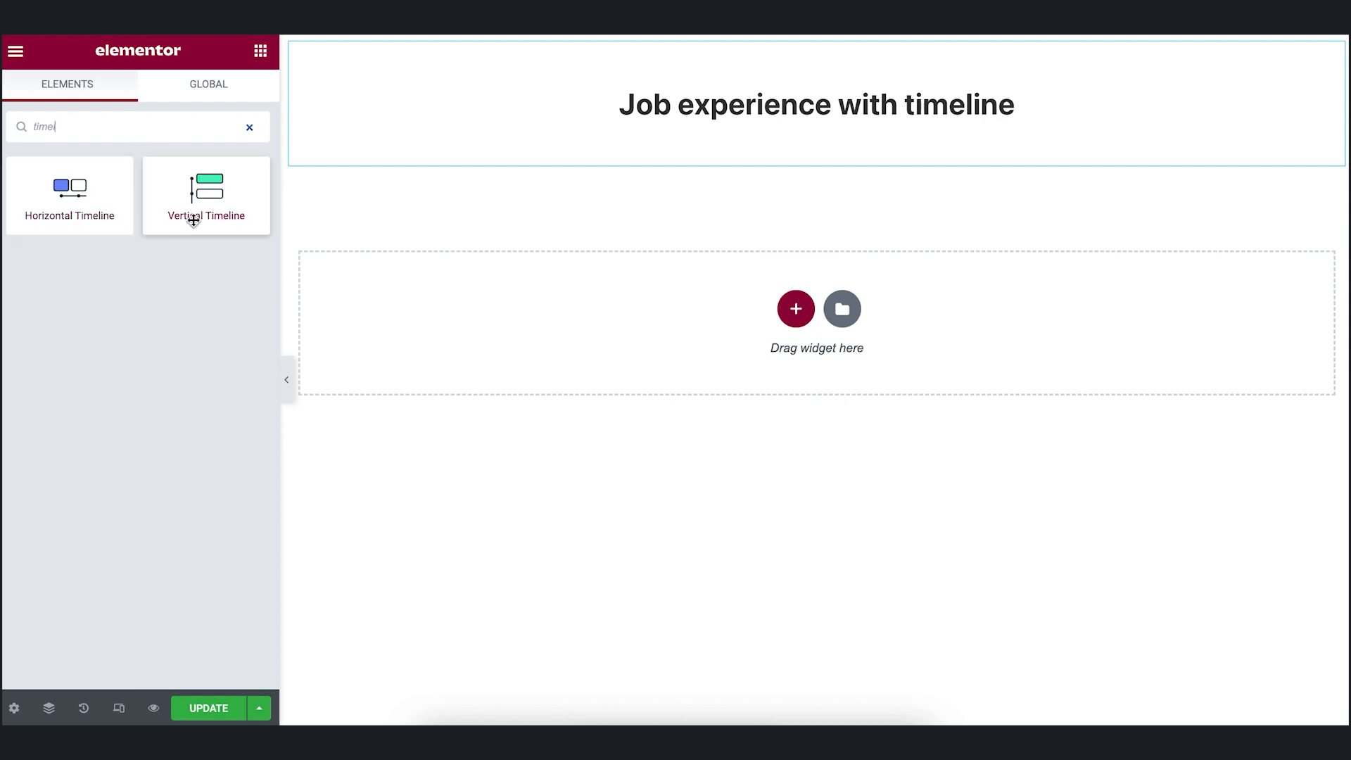
{"action": "left_click_drag", "start_coordinate": [211, 197], "coordinate": [456, 308]}
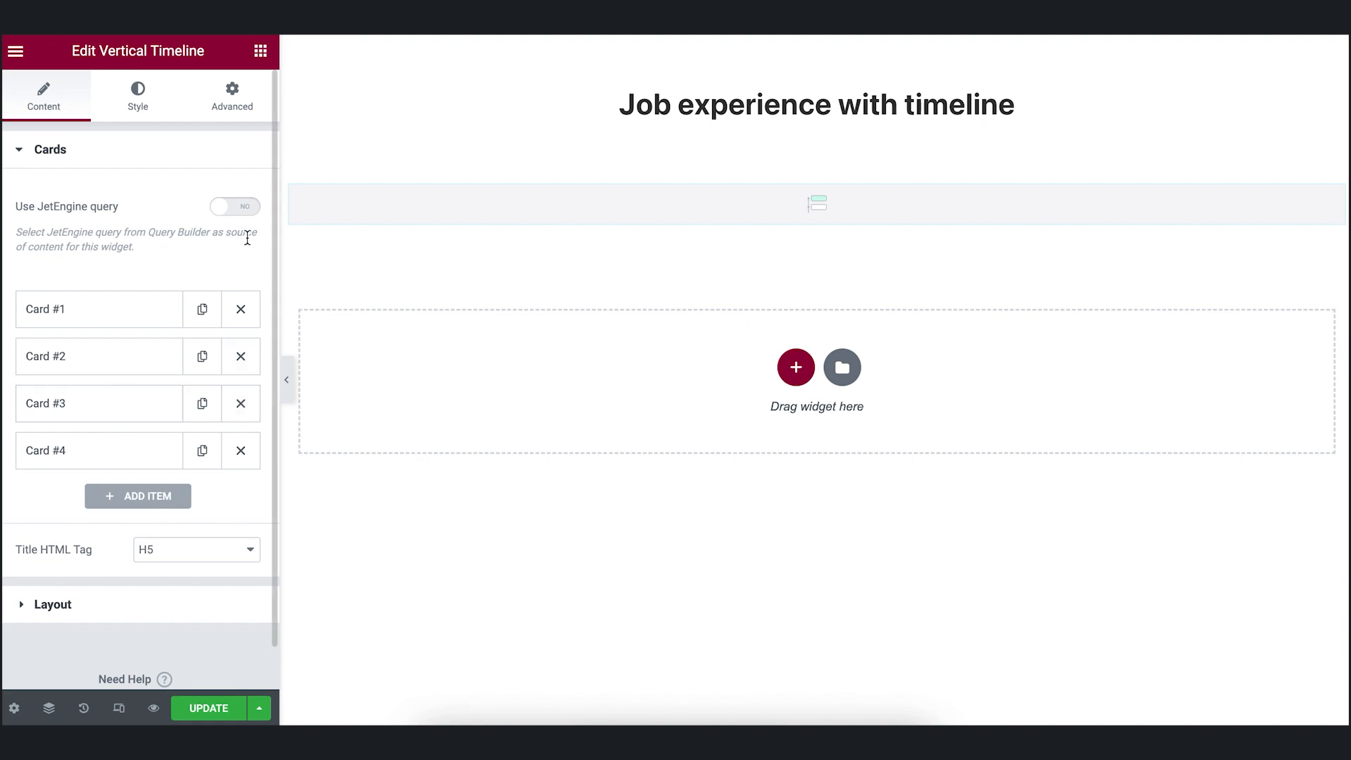
{"action": "left_click", "coordinate": [241, 453]}
{"action": "left_click", "coordinate": [241, 409]}
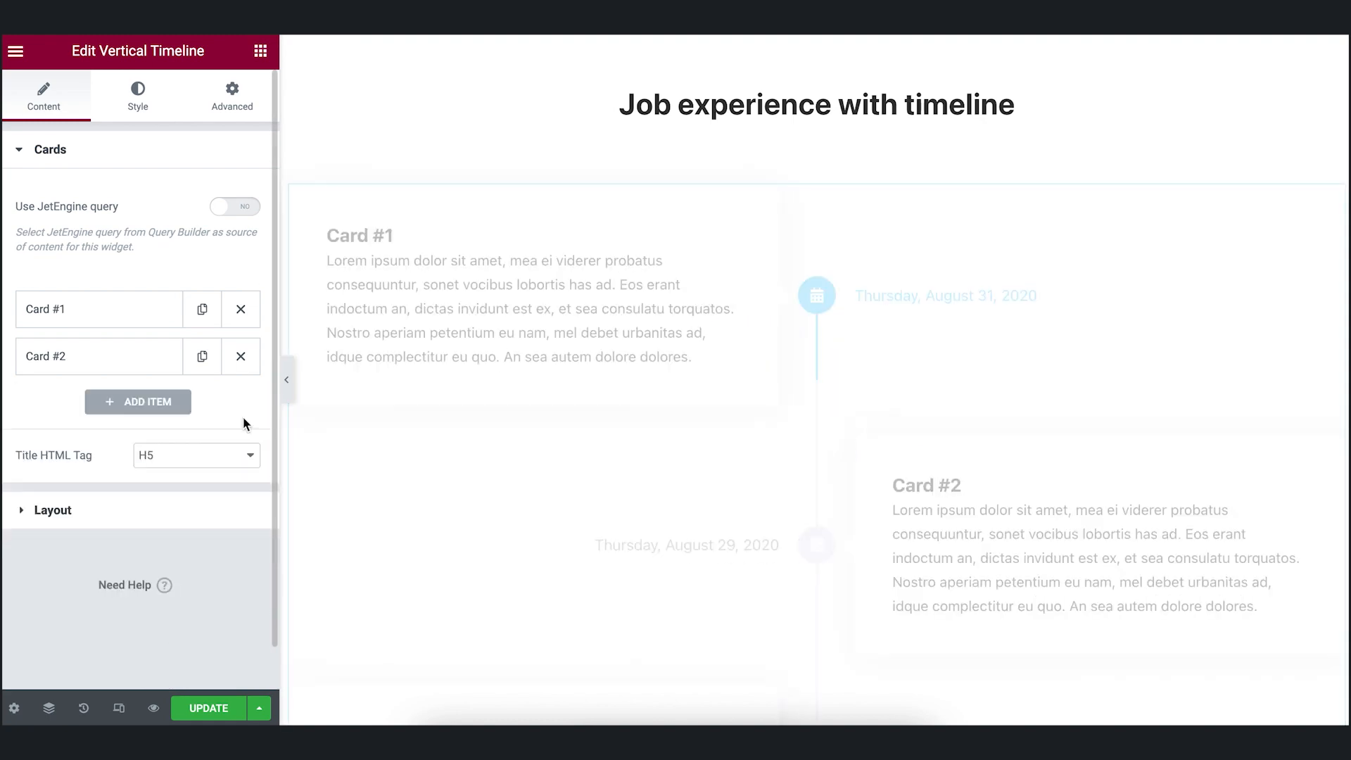
{"action": "left_click", "coordinate": [240, 356]}
Step: Turn on the JetEngine query for the timeline cards and select the Job experience query as source
{"action": "left_click", "coordinate": [243, 211]}
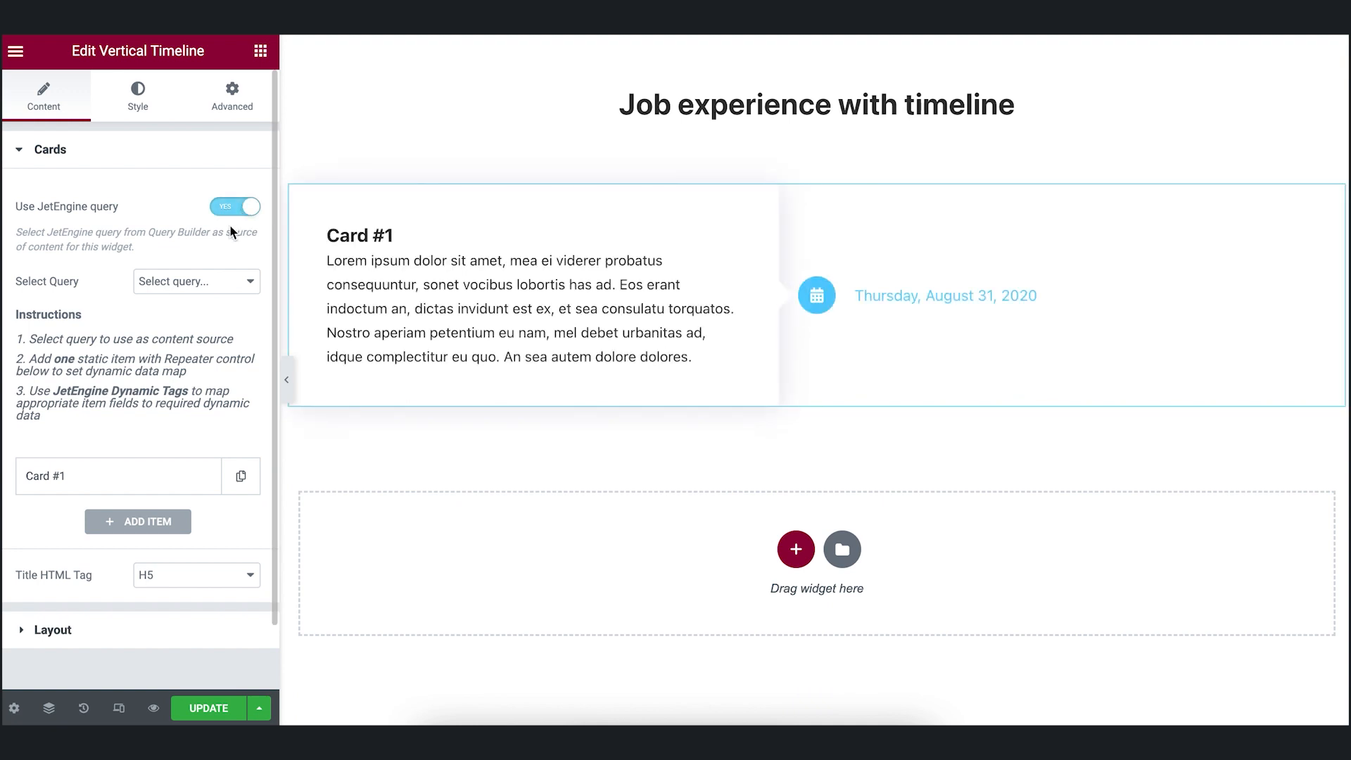
{"action": "left_click", "coordinate": [221, 283]}
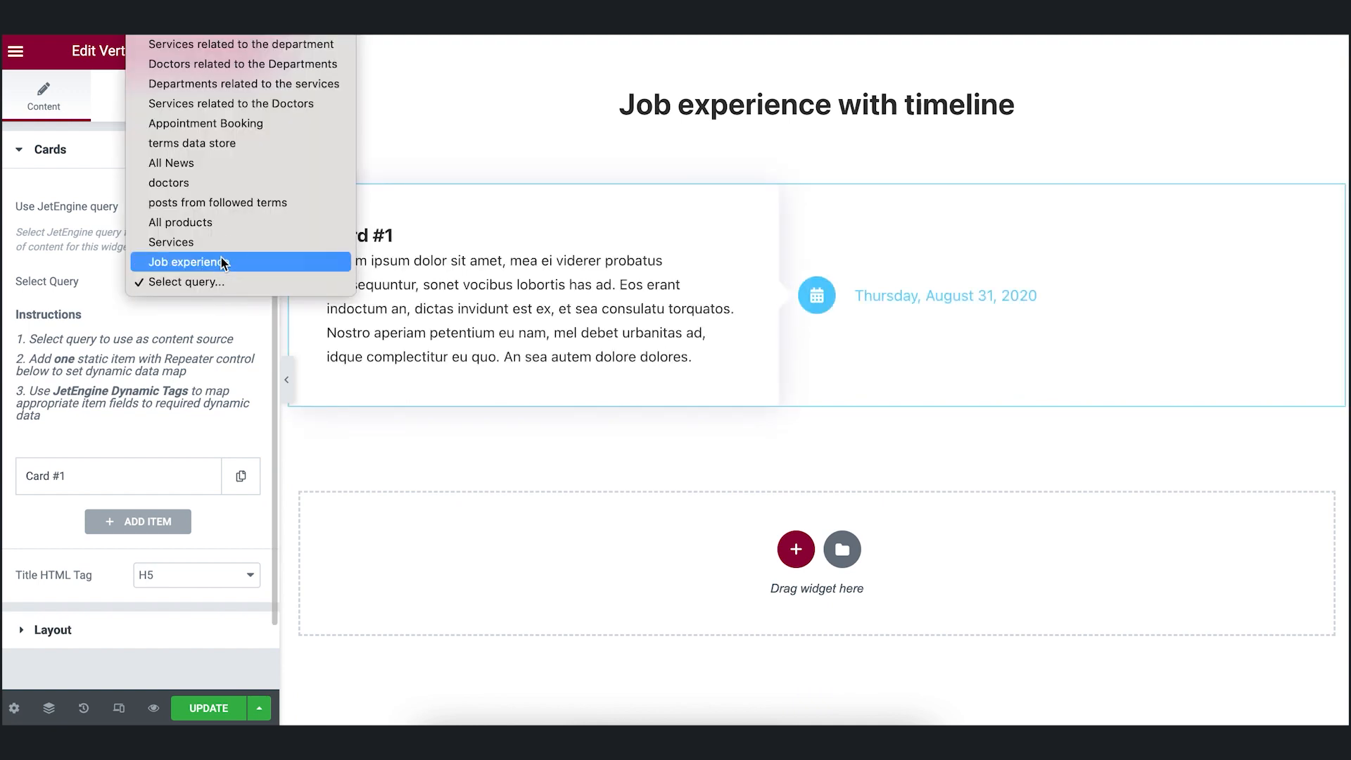
{"action": "left_click", "coordinate": [223, 263]}
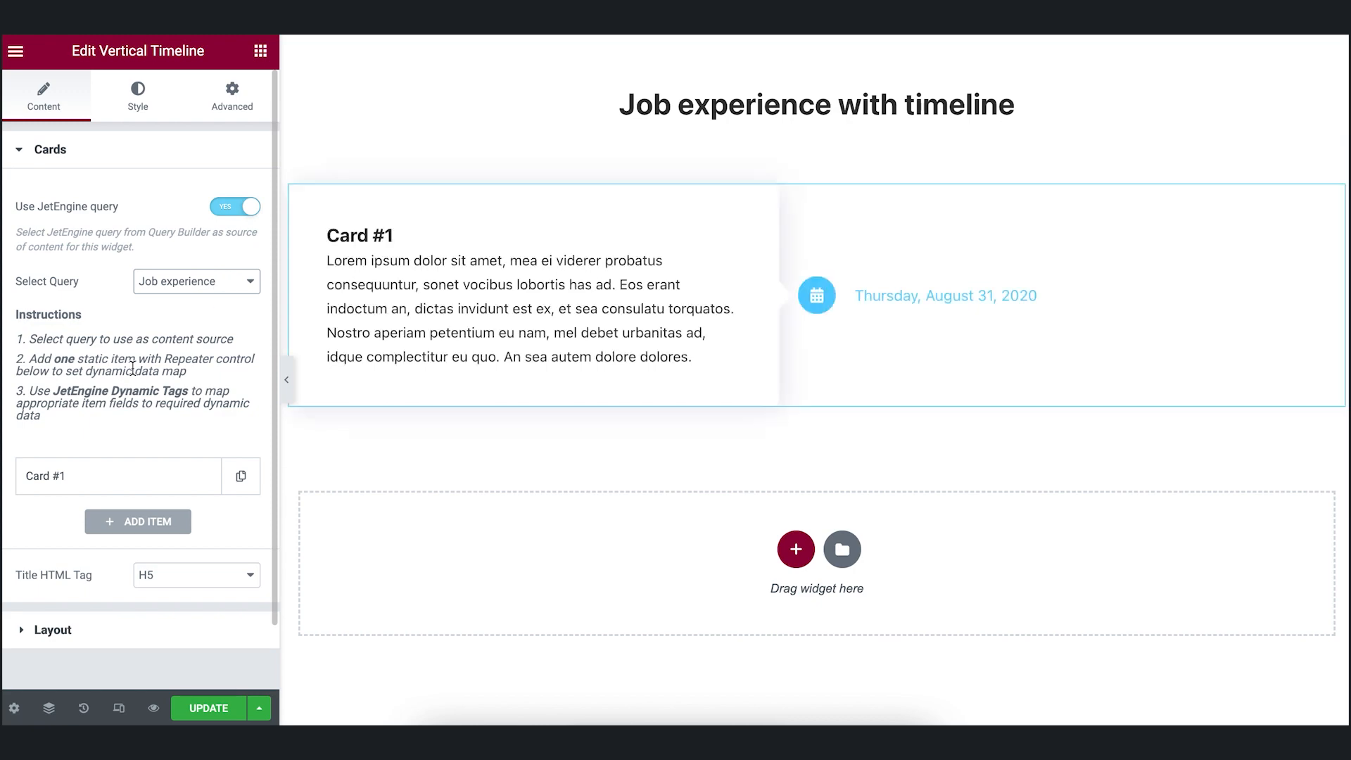
Step: Link the title of timeline Card #1 to the JetEngine Custom Field "Company name"
{"action": "scroll", "coordinate": [135, 375], "scroll_direction": "down", "scroll_amount": 1}
{"action": "left_click", "coordinate": [149, 407]}
{"action": "scroll", "coordinate": [150, 412], "scroll_direction": "down", "scroll_amount": 2}
{"action": "scroll", "coordinate": [151, 412], "scroll_direction": "down", "scroll_amount": 2}
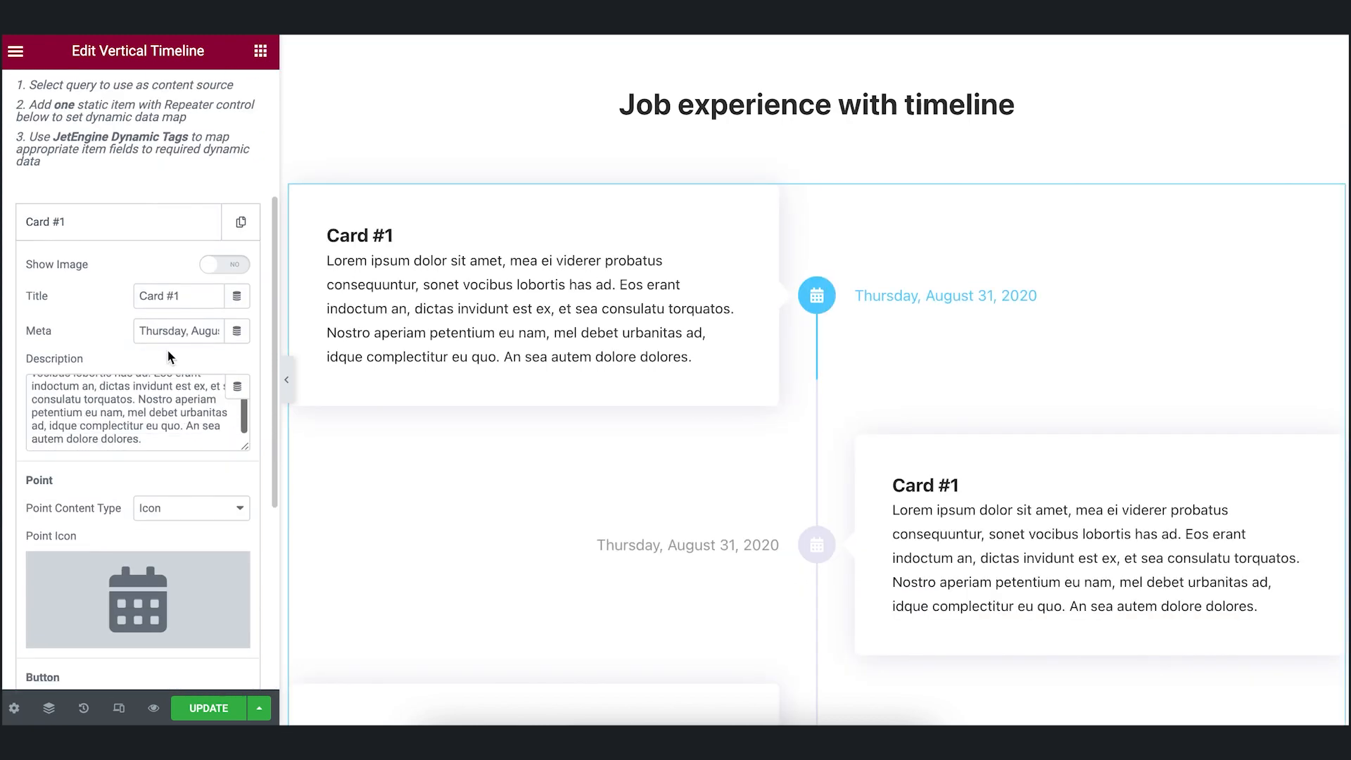
{"action": "left_click", "coordinate": [185, 297]}
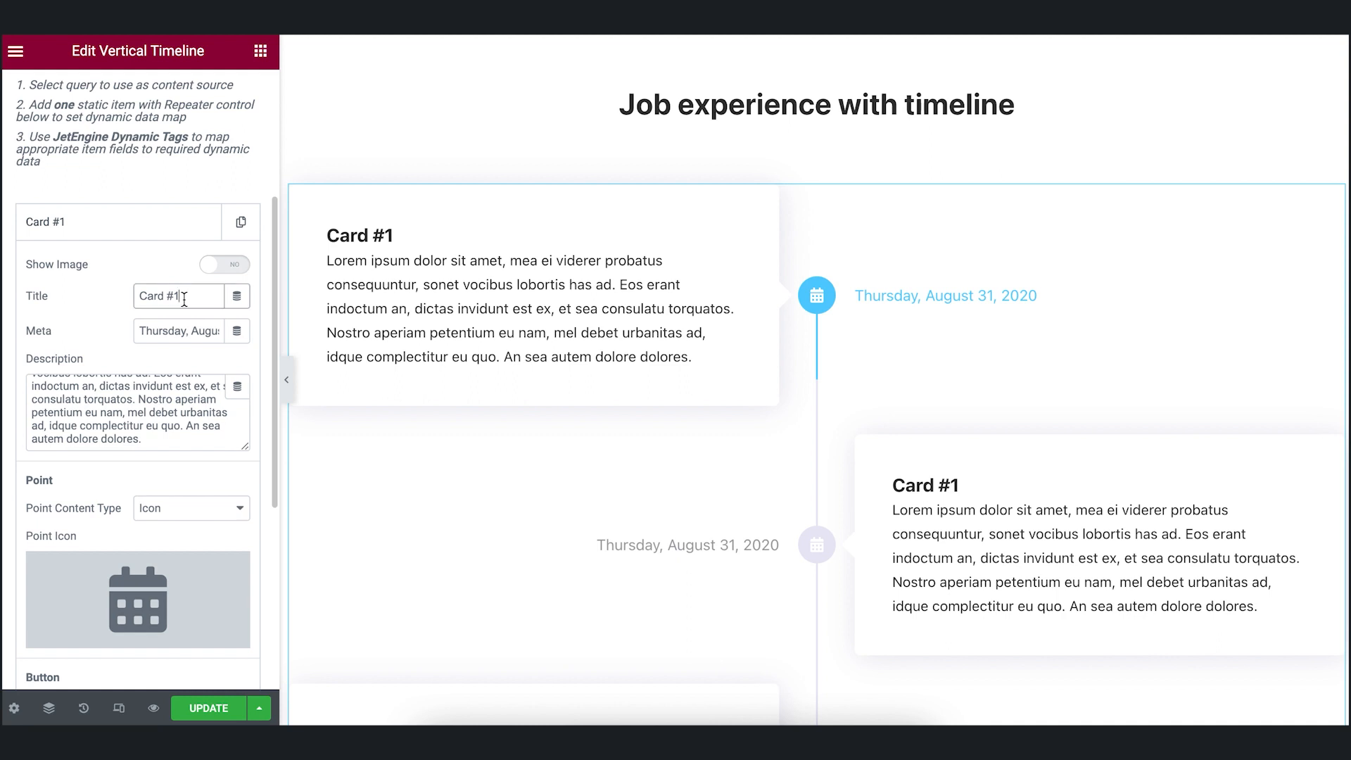
{"action": "left_click", "coordinate": [238, 297]}
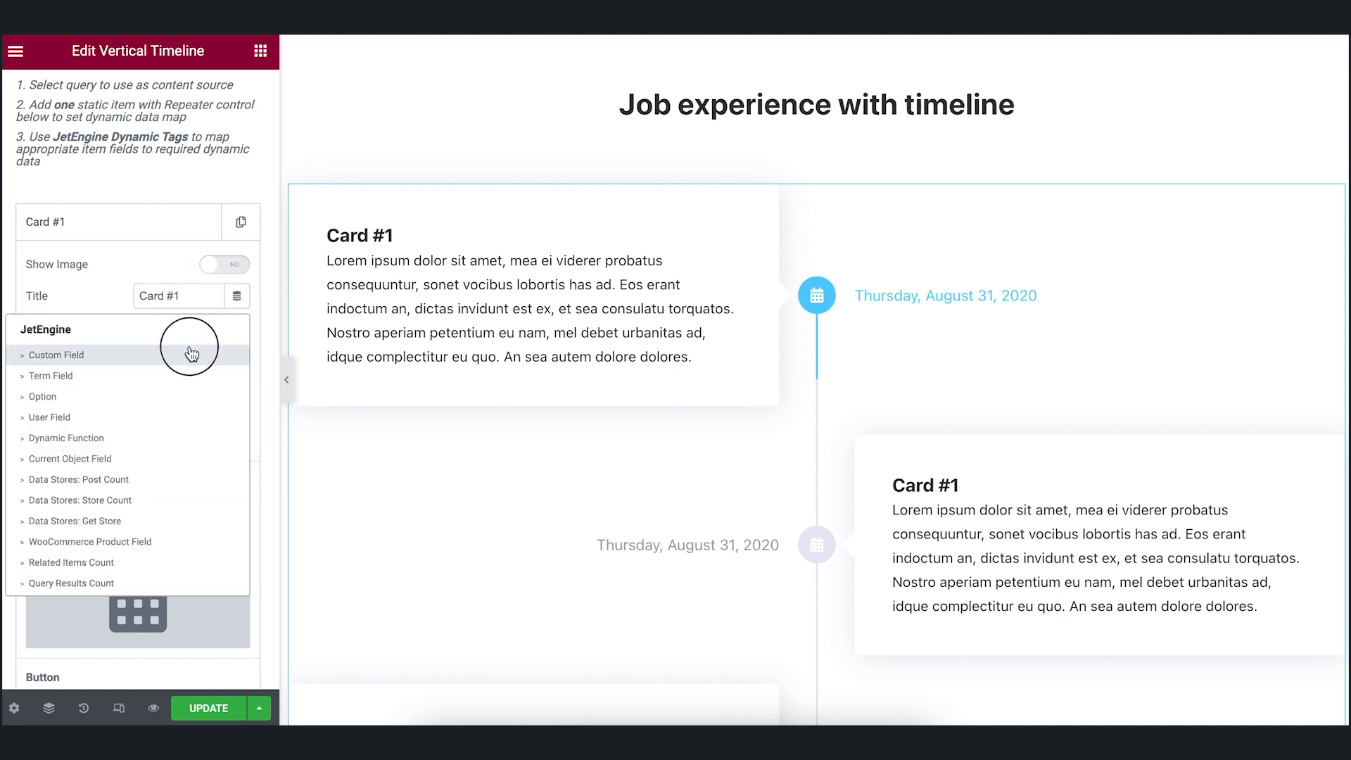
{"action": "left_click", "coordinate": [191, 353]}
{"action": "left_click", "coordinate": [298, 384]}
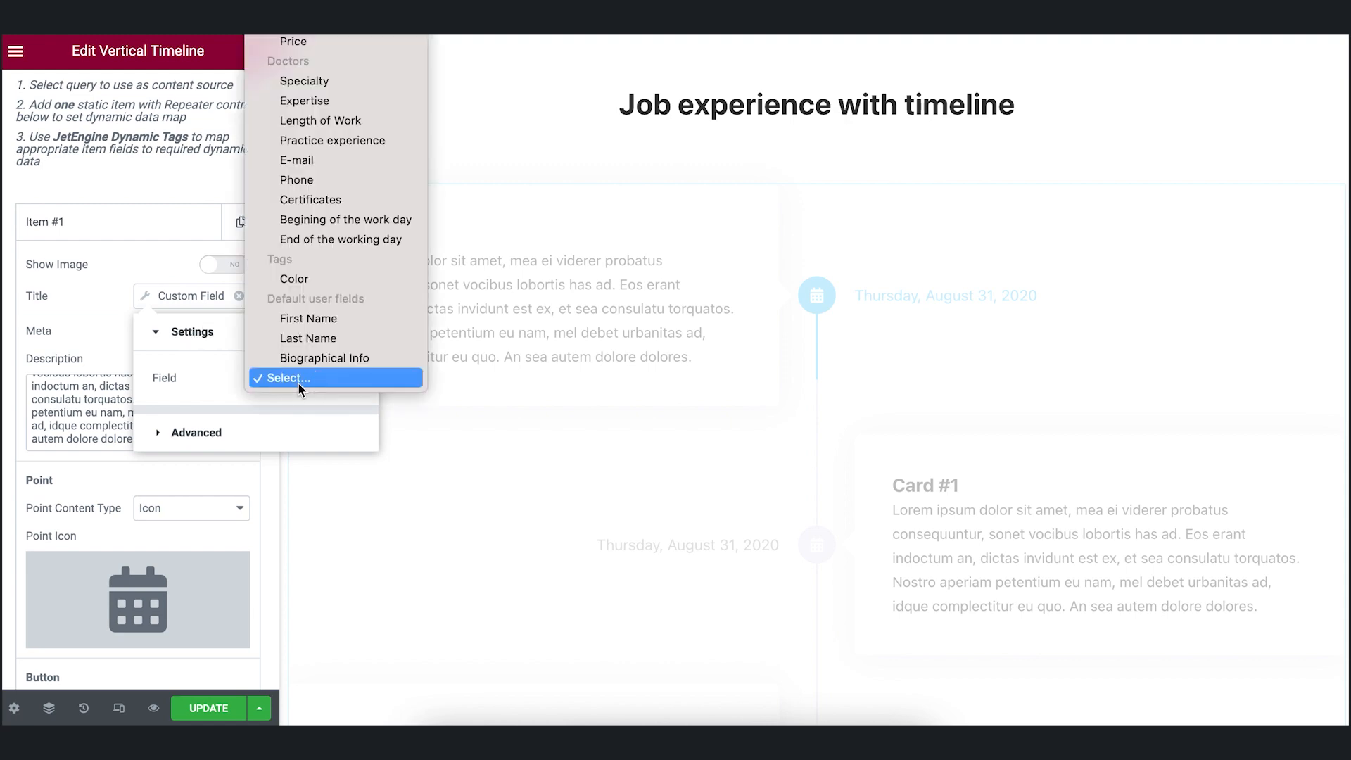
{"action": "scroll", "coordinate": [325, 69], "scroll_direction": "up", "scroll_amount": 3}
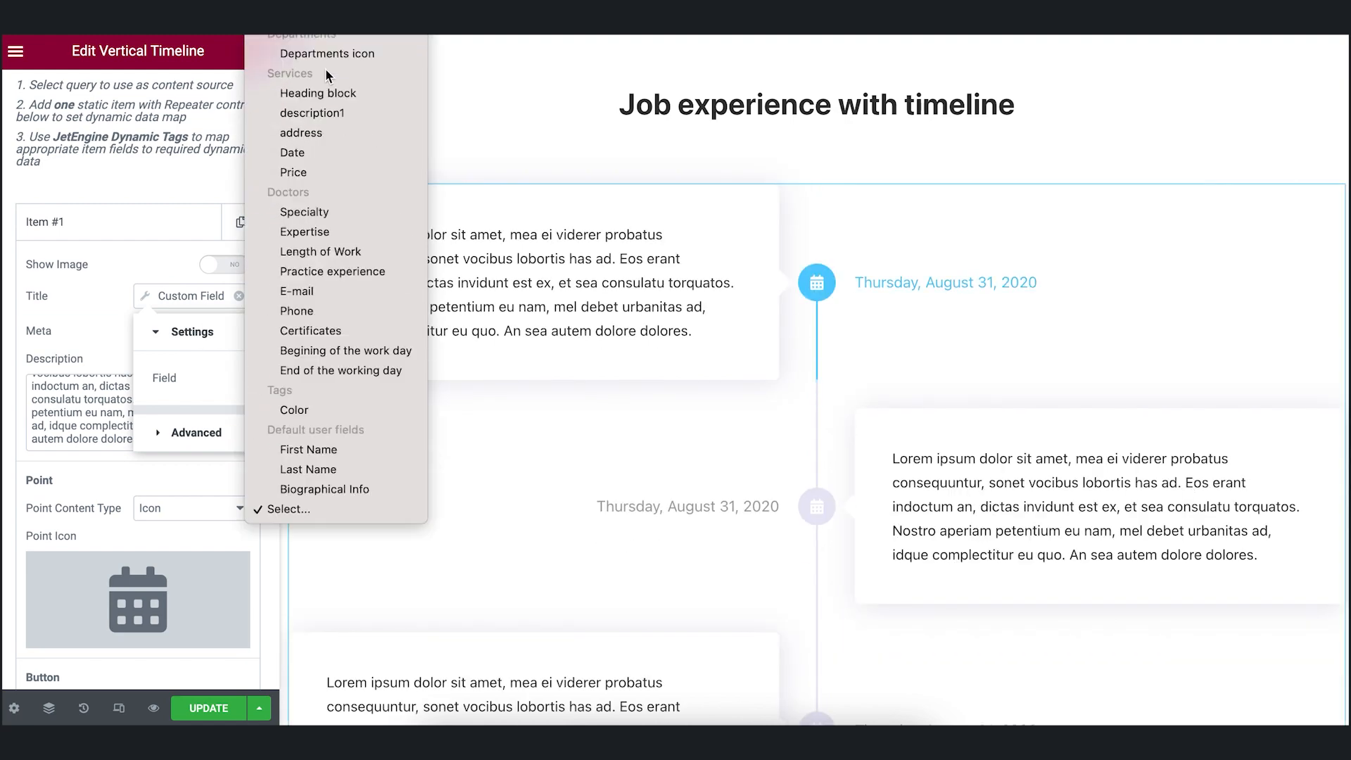
{"action": "left_click", "coordinate": [317, 15]}
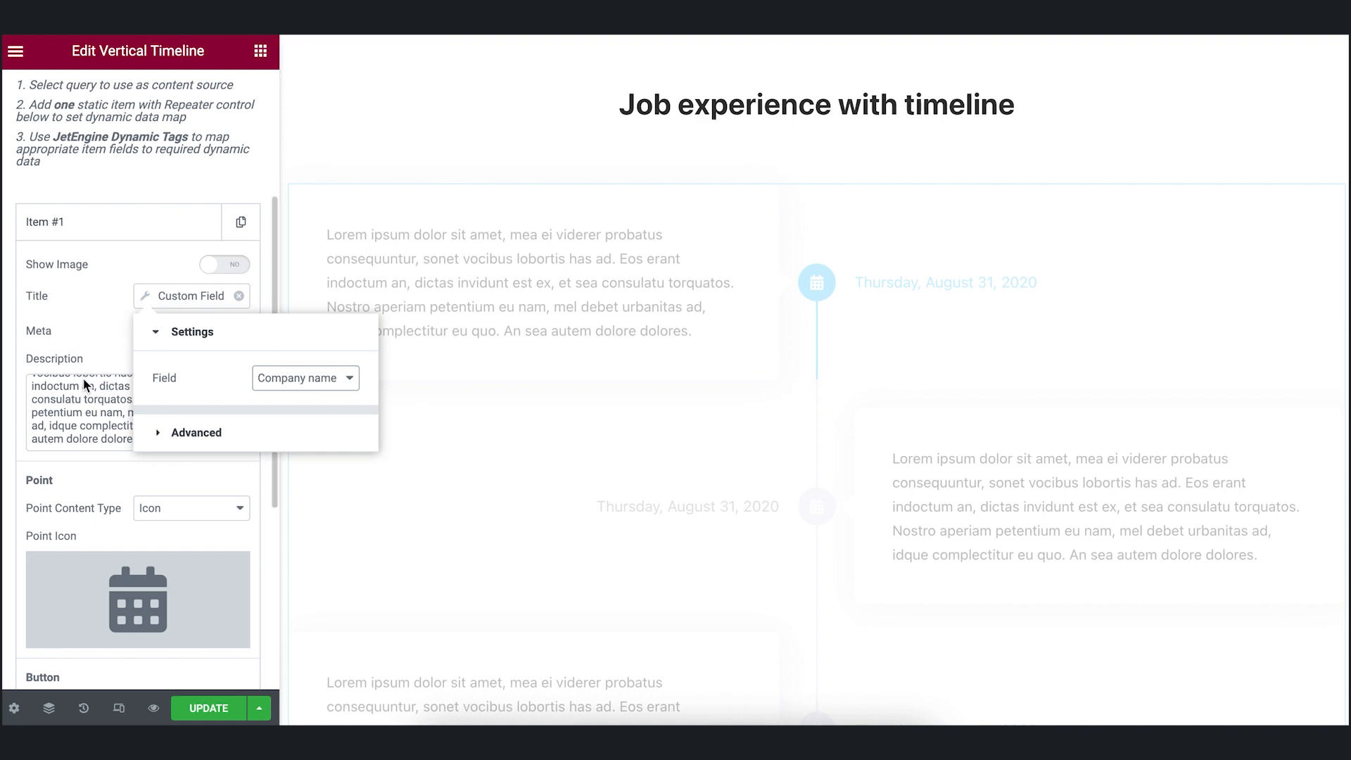
{"action": "left_click", "coordinate": [84, 347]}
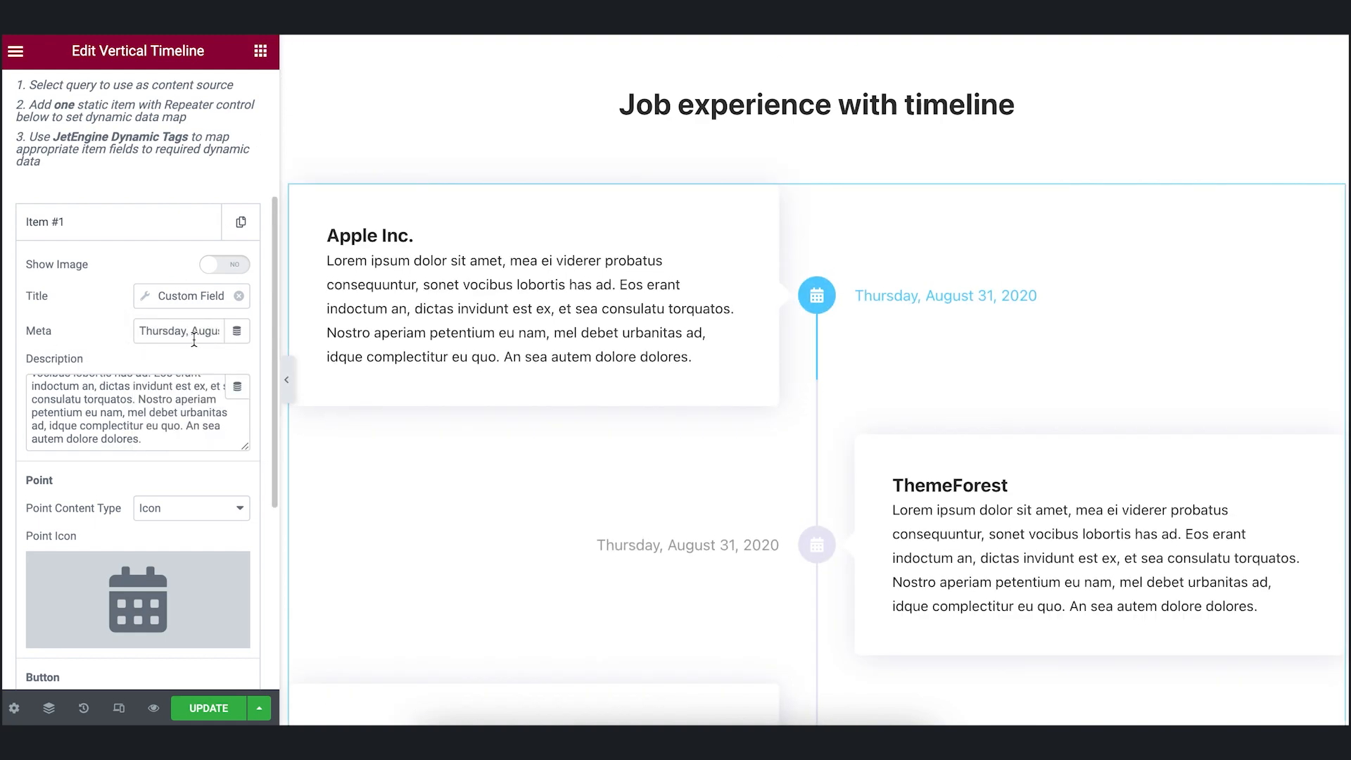
Step: Link the meta of timeline Item #1 to the JetEngine Custom Field "Date"
{"action": "left_click", "coordinate": [237, 331]}
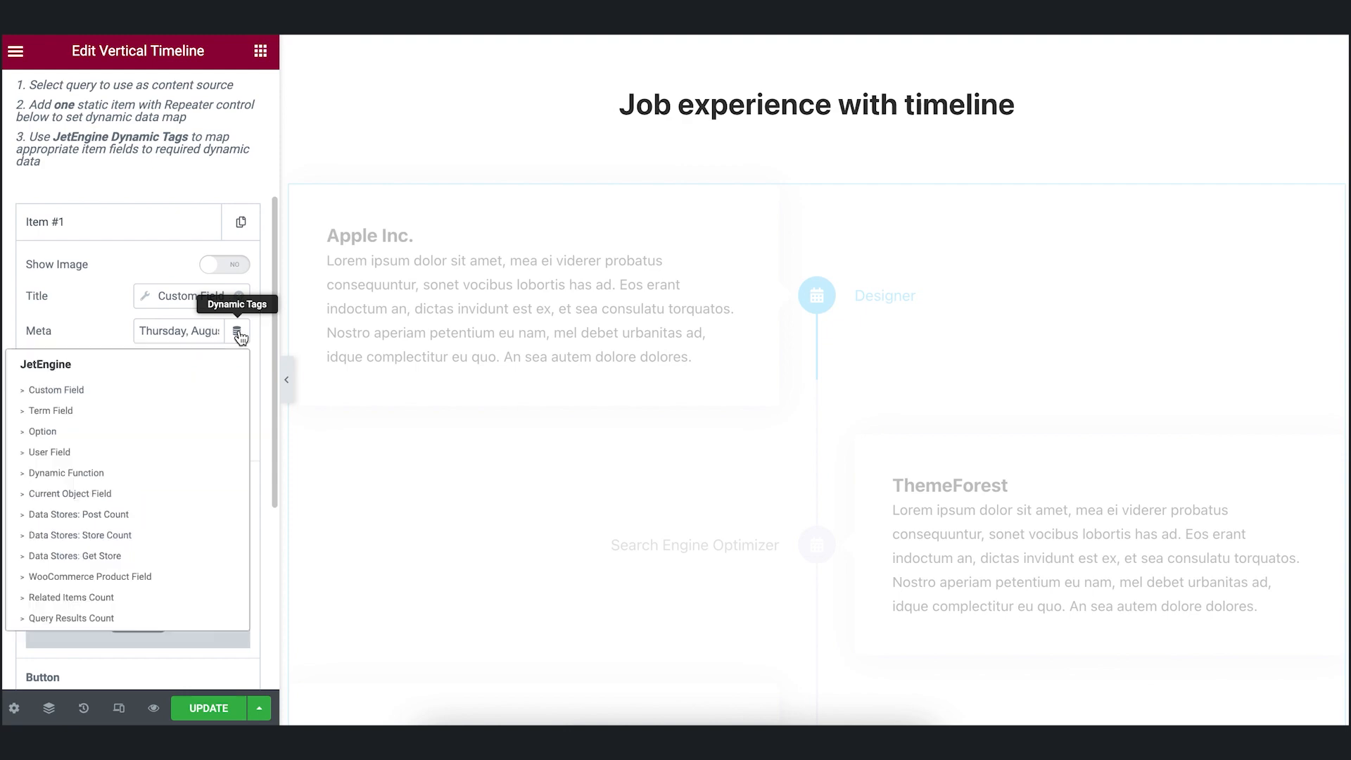
{"action": "left_click", "coordinate": [164, 393]}
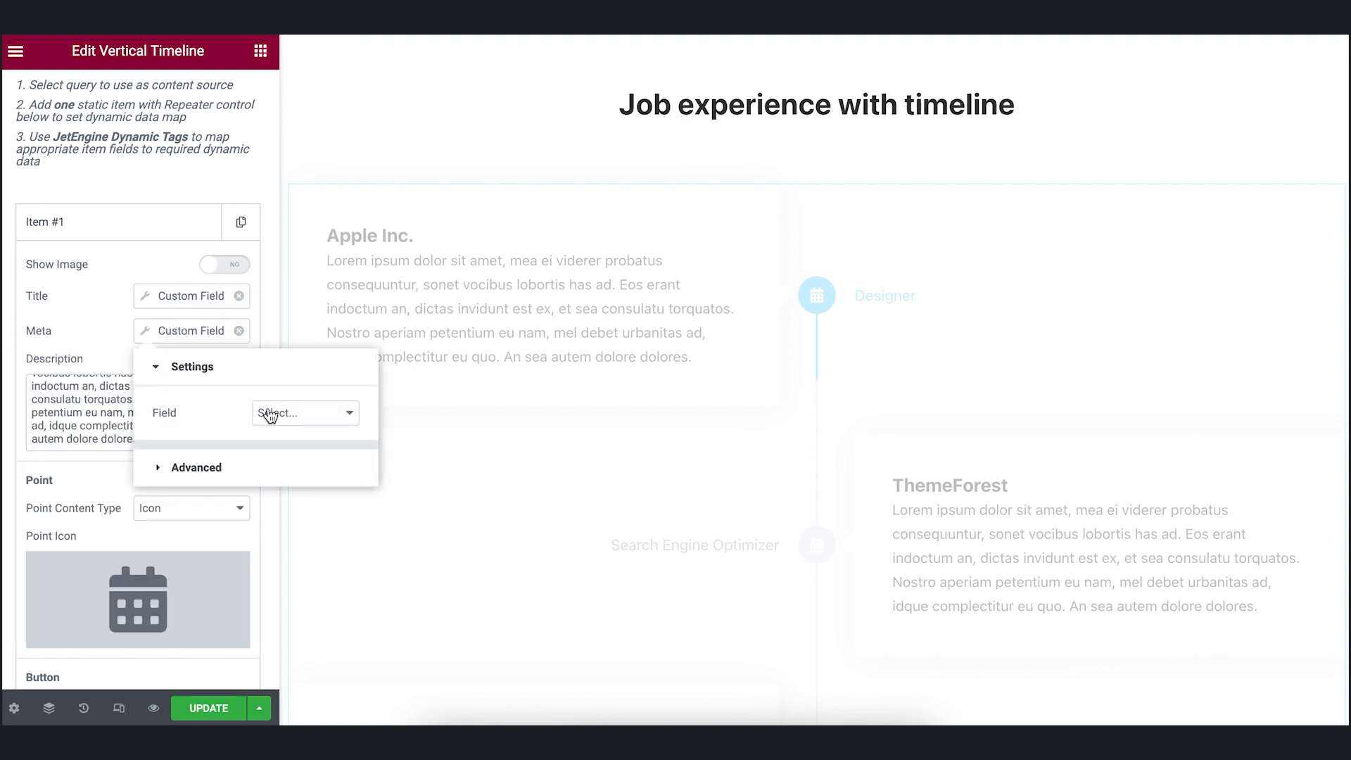
{"action": "left_click", "coordinate": [270, 414]}
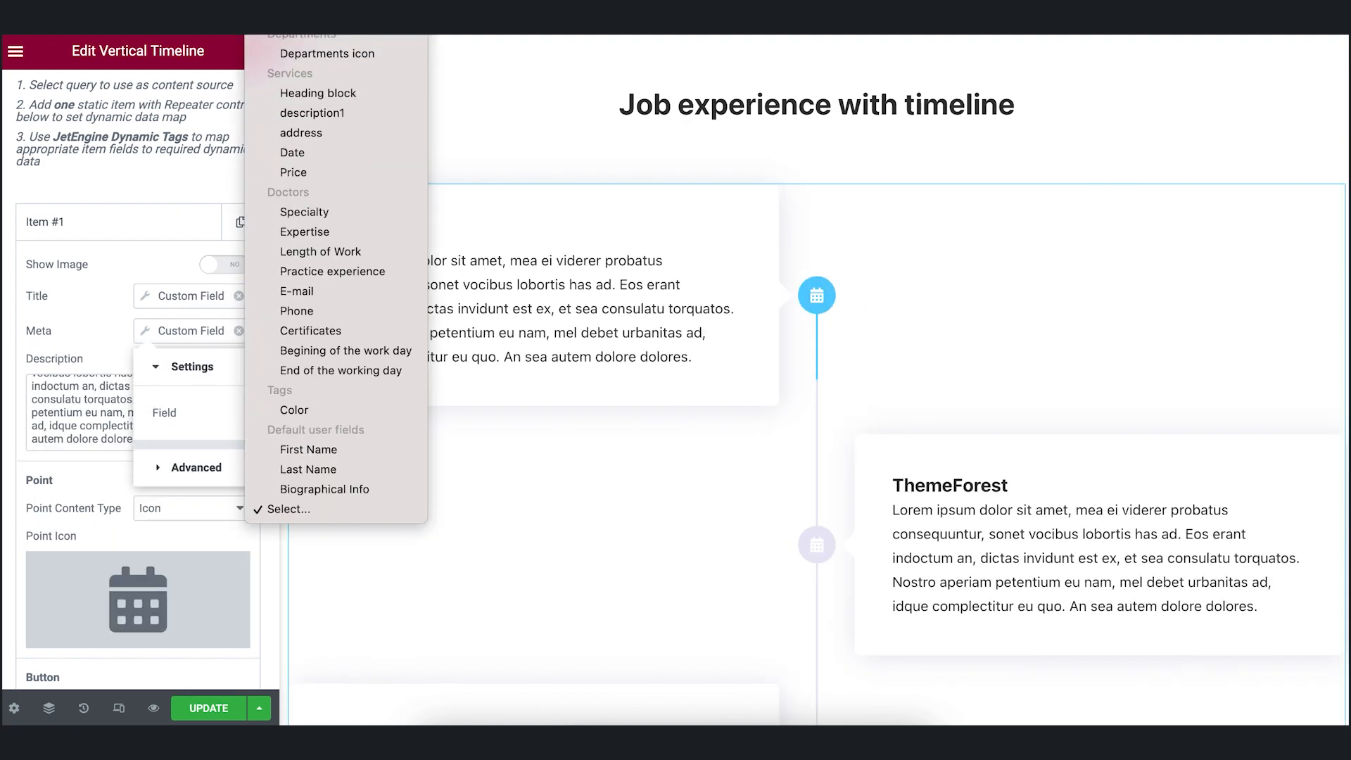
{"action": "left_click", "coordinate": [293, 152]}
{"action": "left_click", "coordinate": [104, 322]}
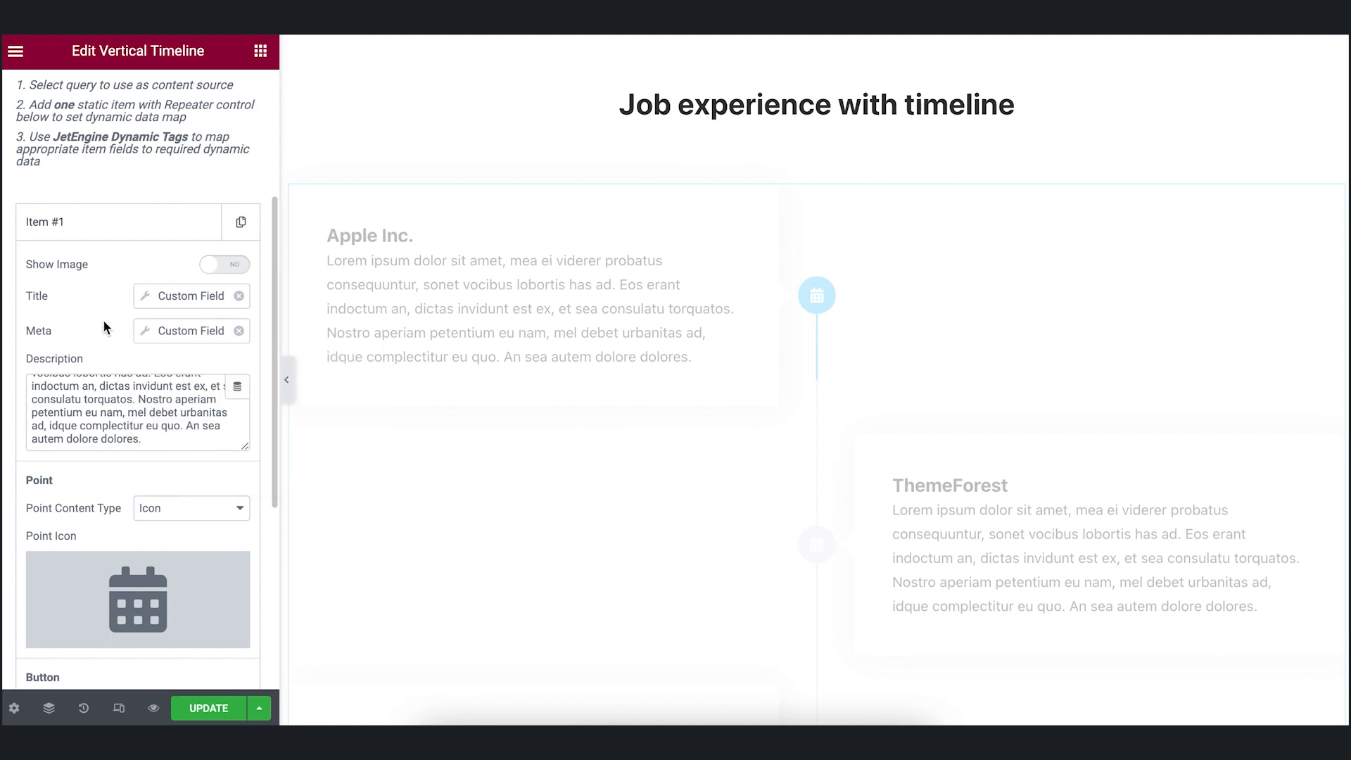
Step: Link the description of timeline Item #1 to the JetEngine Custom Field "Position" and look over the timeline preview
{"action": "scroll", "coordinate": [104, 327], "scroll_direction": "down", "scroll_amount": 5}
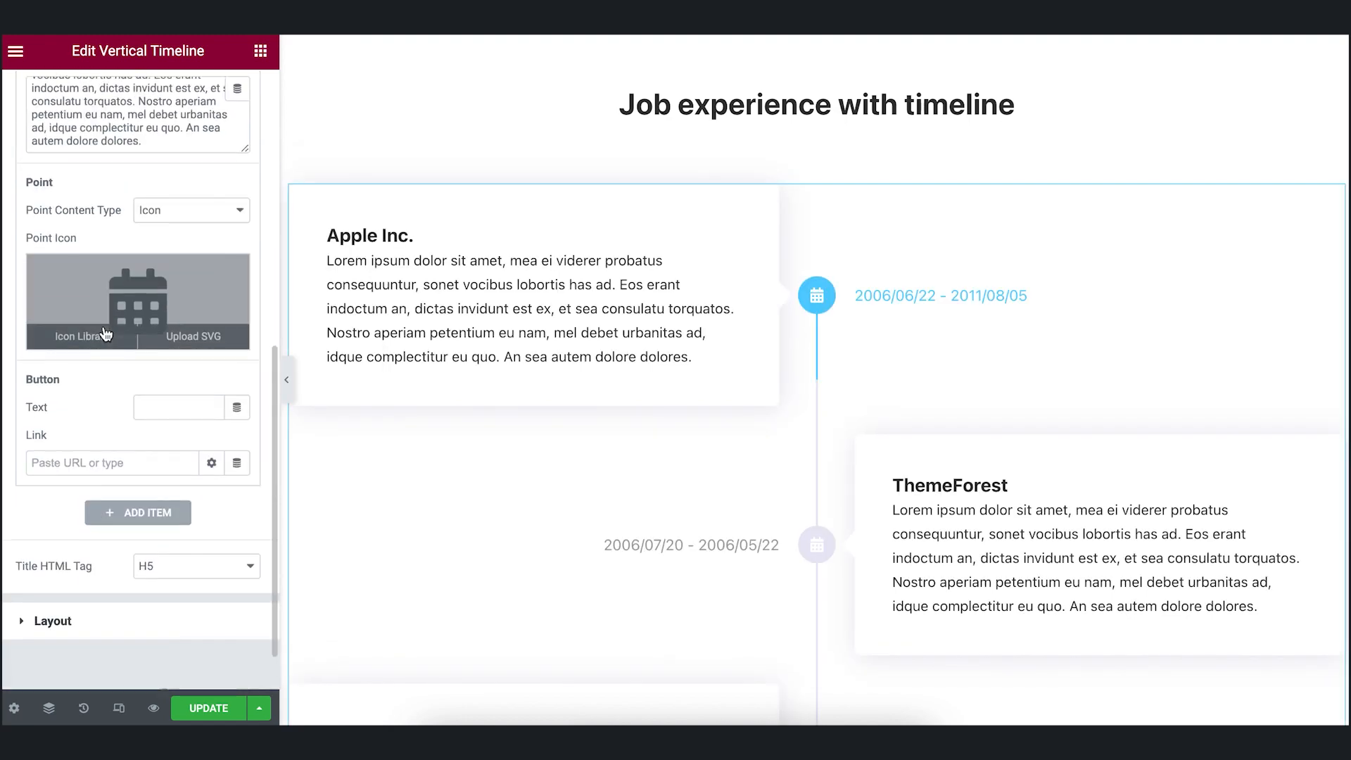
{"action": "scroll", "coordinate": [104, 327], "scroll_direction": "up", "scroll_amount": 5}
{"action": "left_click", "coordinate": [238, 279]}
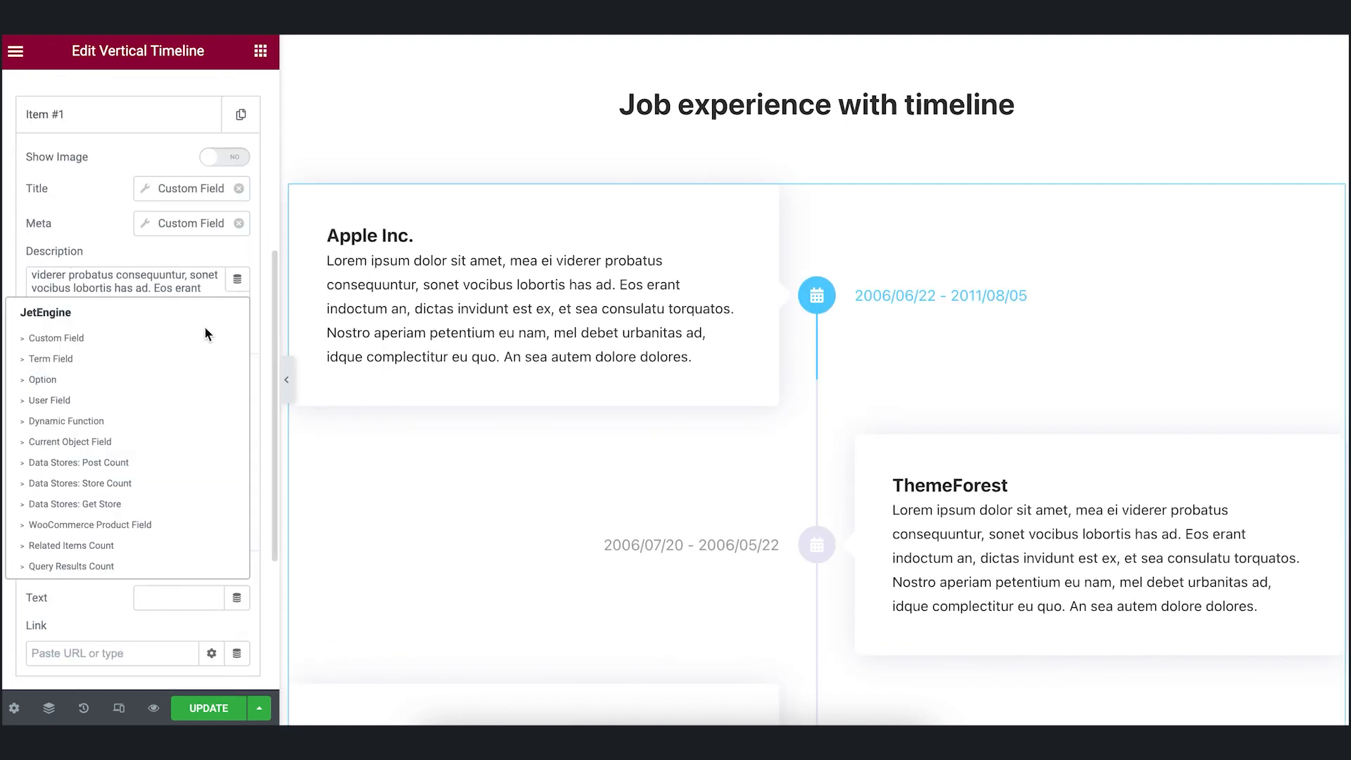
{"action": "left_click", "coordinate": [190, 338]}
{"action": "left_click", "coordinate": [220, 355]}
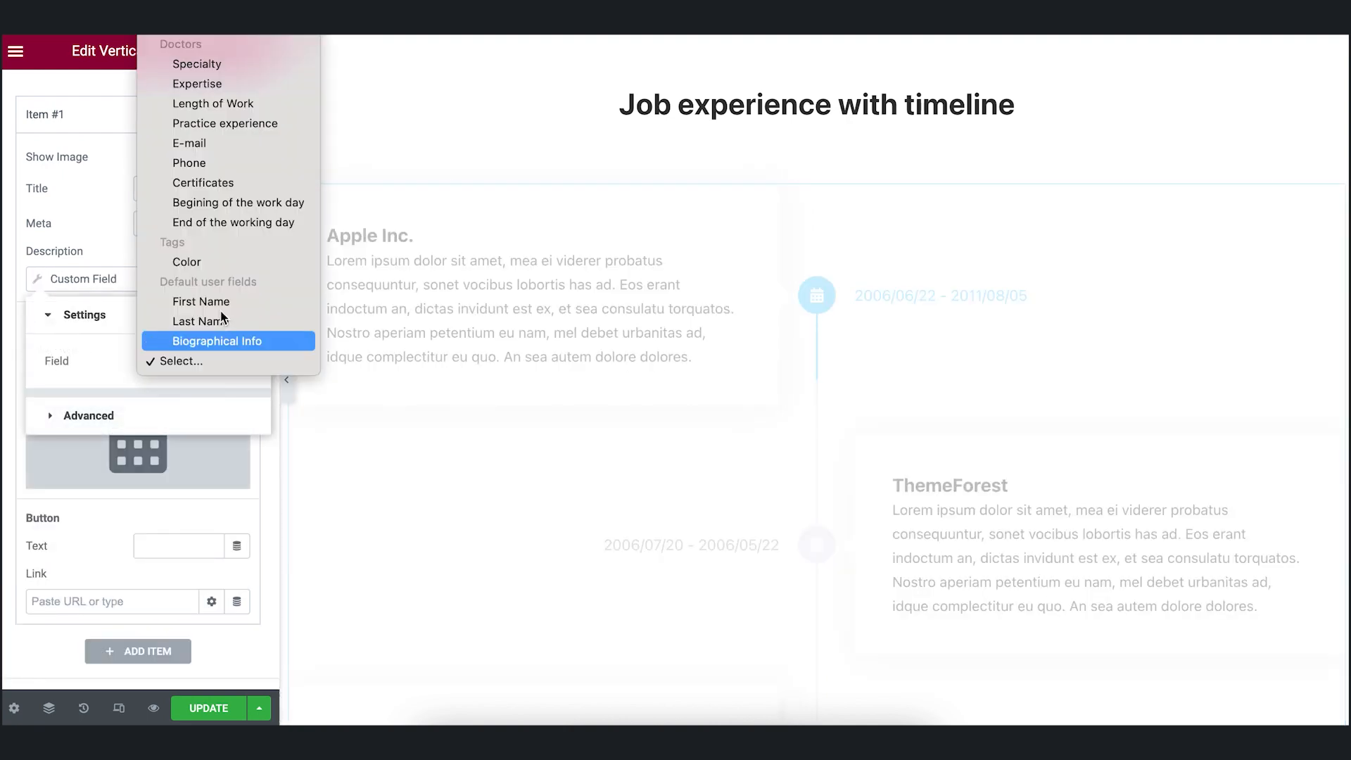
{"action": "scroll", "coordinate": [229, 92], "scroll_direction": "up", "scroll_amount": 5}
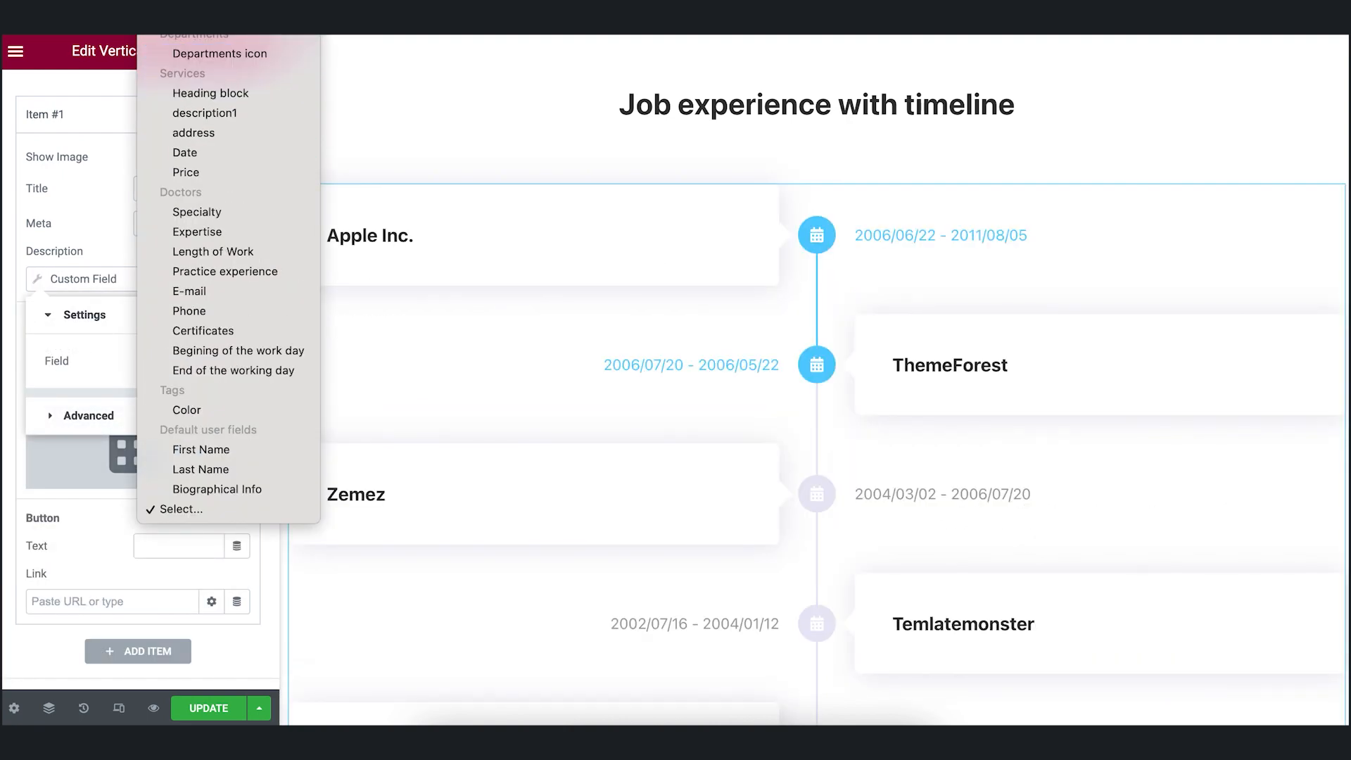
{"action": "left_click", "coordinate": [204, 48]}
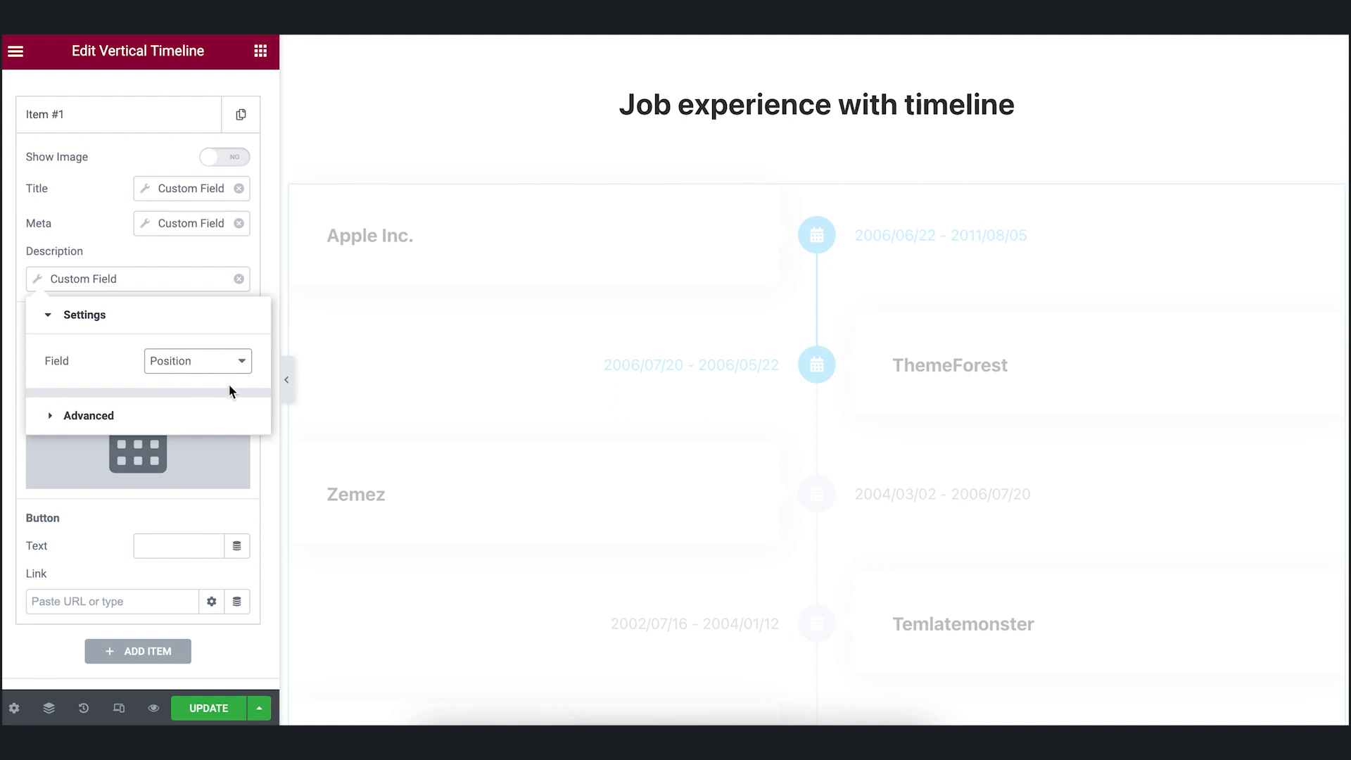
{"action": "left_click", "coordinate": [152, 247]}
{"action": "scroll", "coordinate": [532, 454], "scroll_direction": "down", "scroll_amount": 1}
{"action": "scroll", "coordinate": [531, 454], "scroll_direction": "down", "scroll_amount": 5}
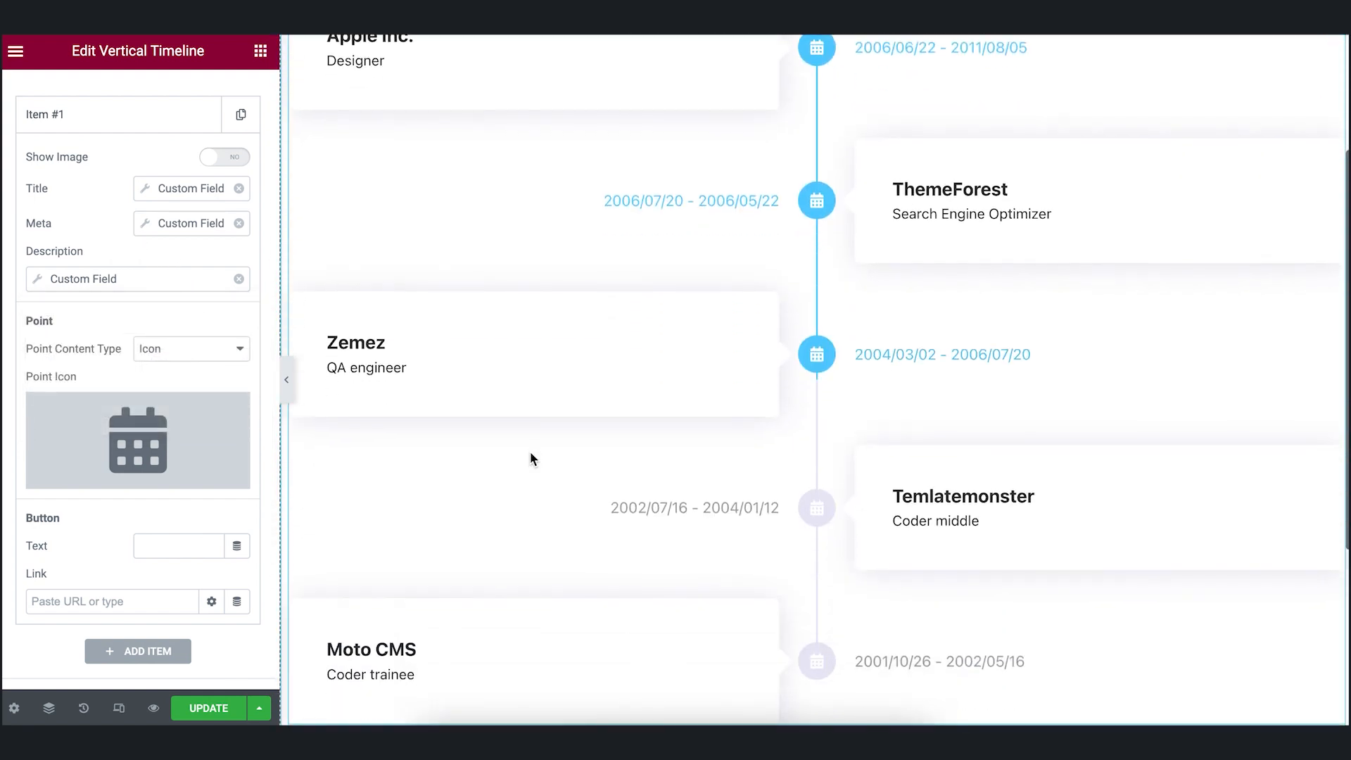
{"action": "scroll", "coordinate": [530, 454], "scroll_direction": "up", "scroll_amount": 5}
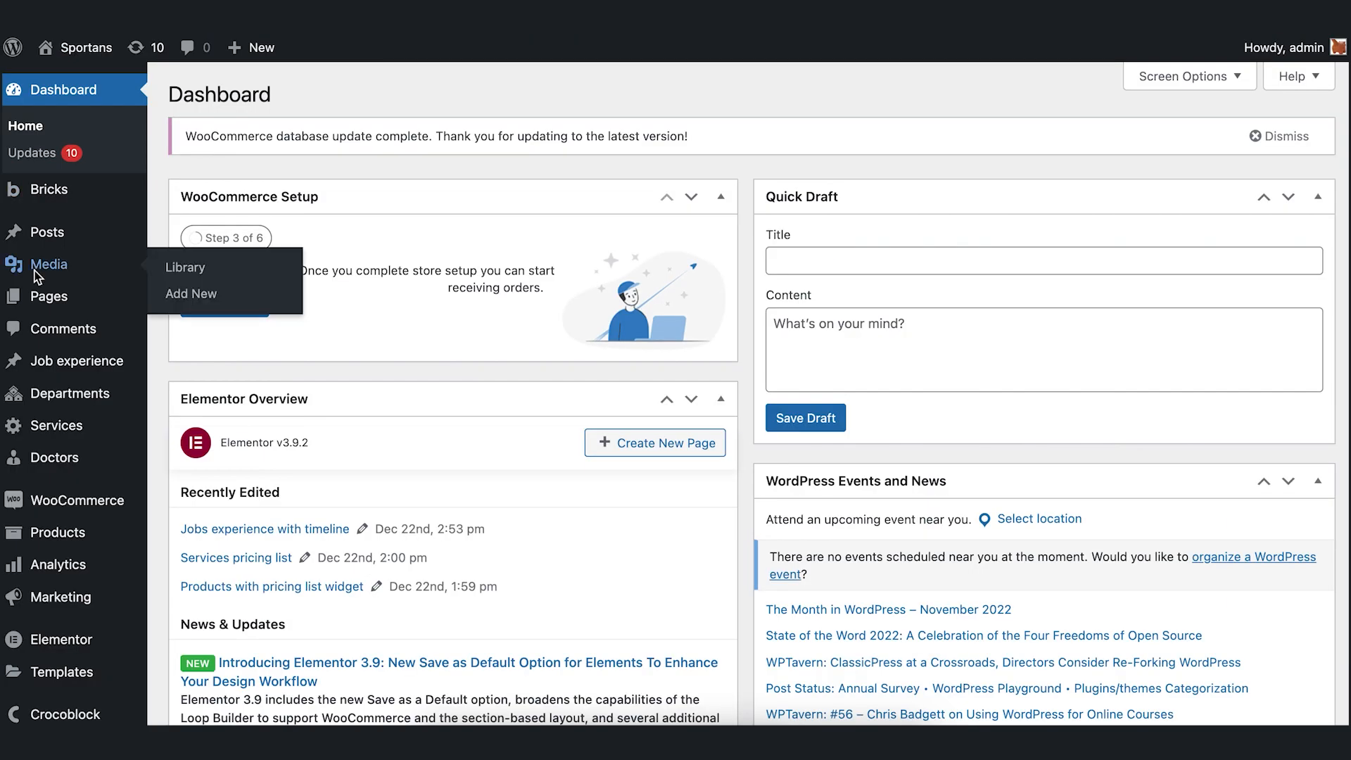
Step: View the published "Jobs experience with timeline" page from the WordPress pages list, look through its timeline, and return to the list
{"action": "mouse_move", "coordinate": [61, 302]}
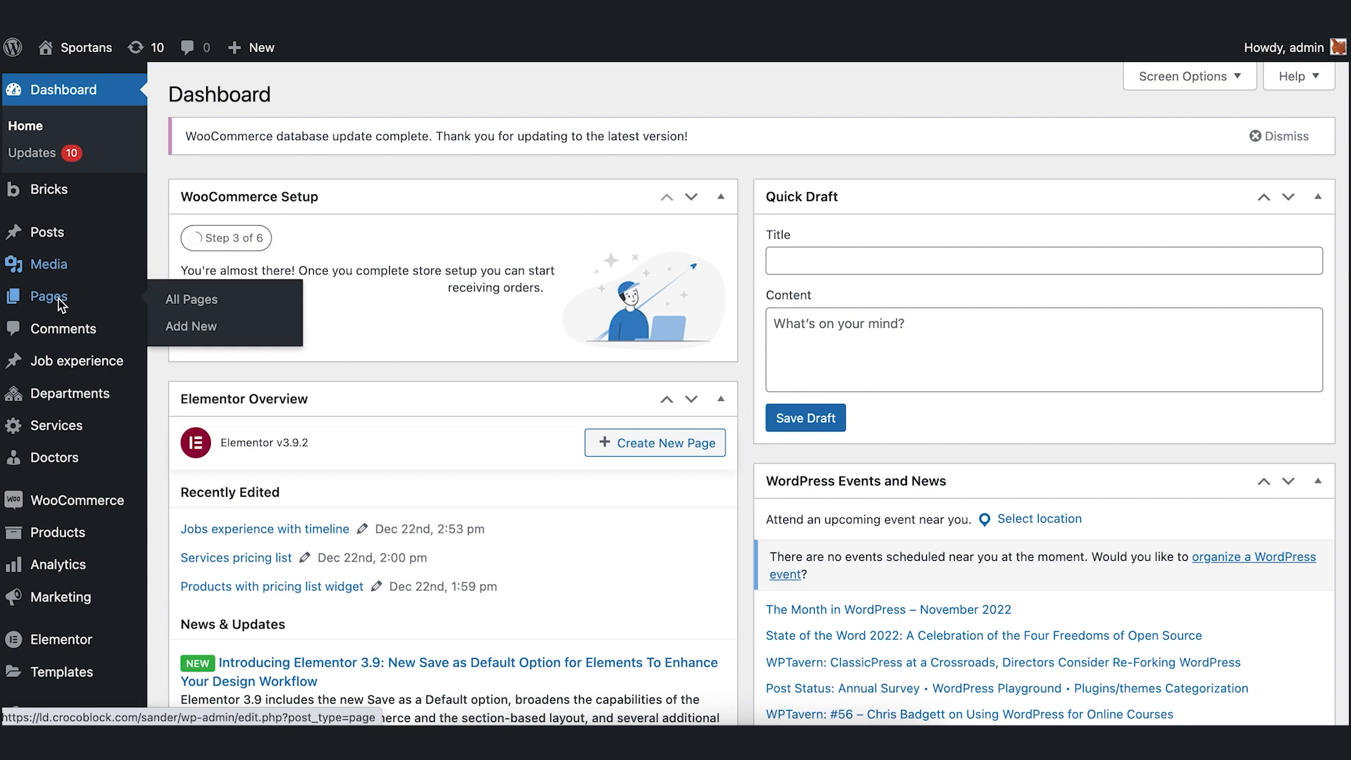
{"action": "left_click", "coordinate": [197, 303]}
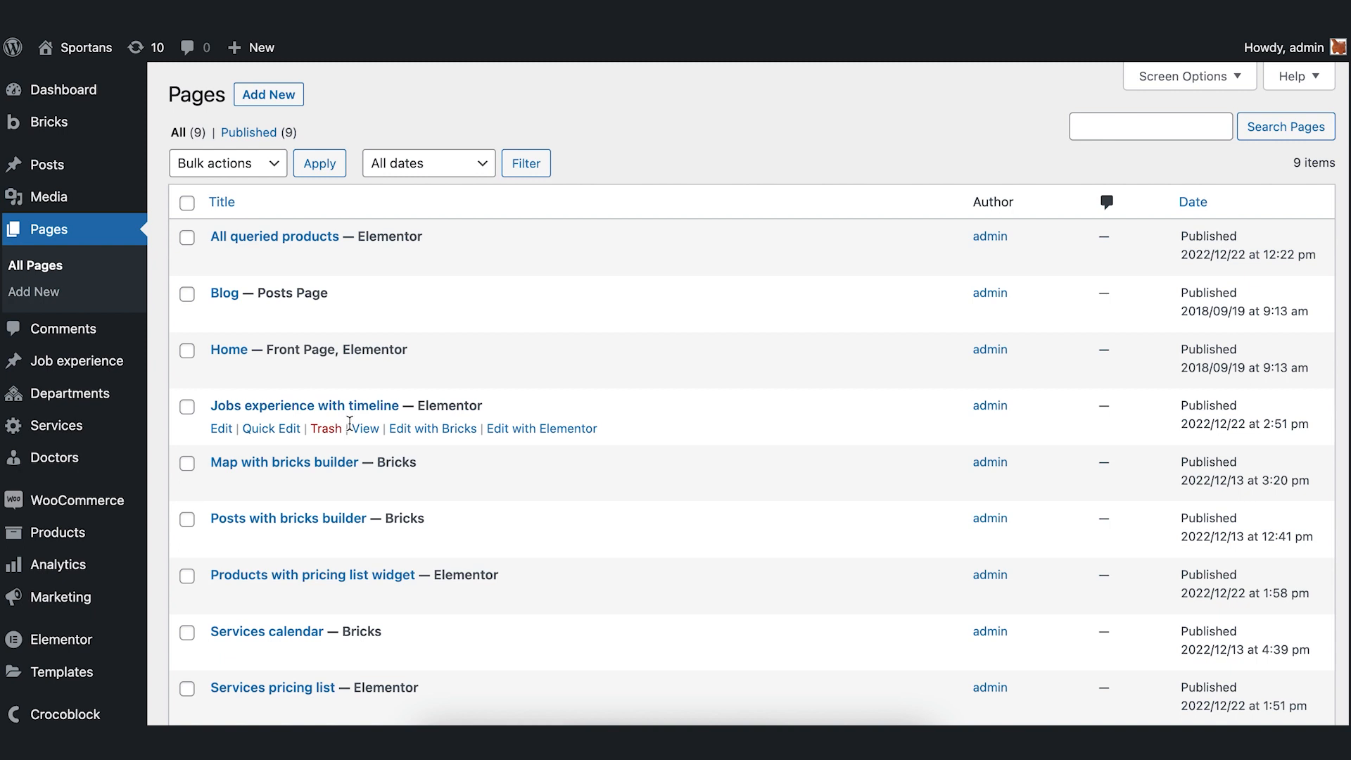
{"action": "left_click", "coordinate": [367, 430]}
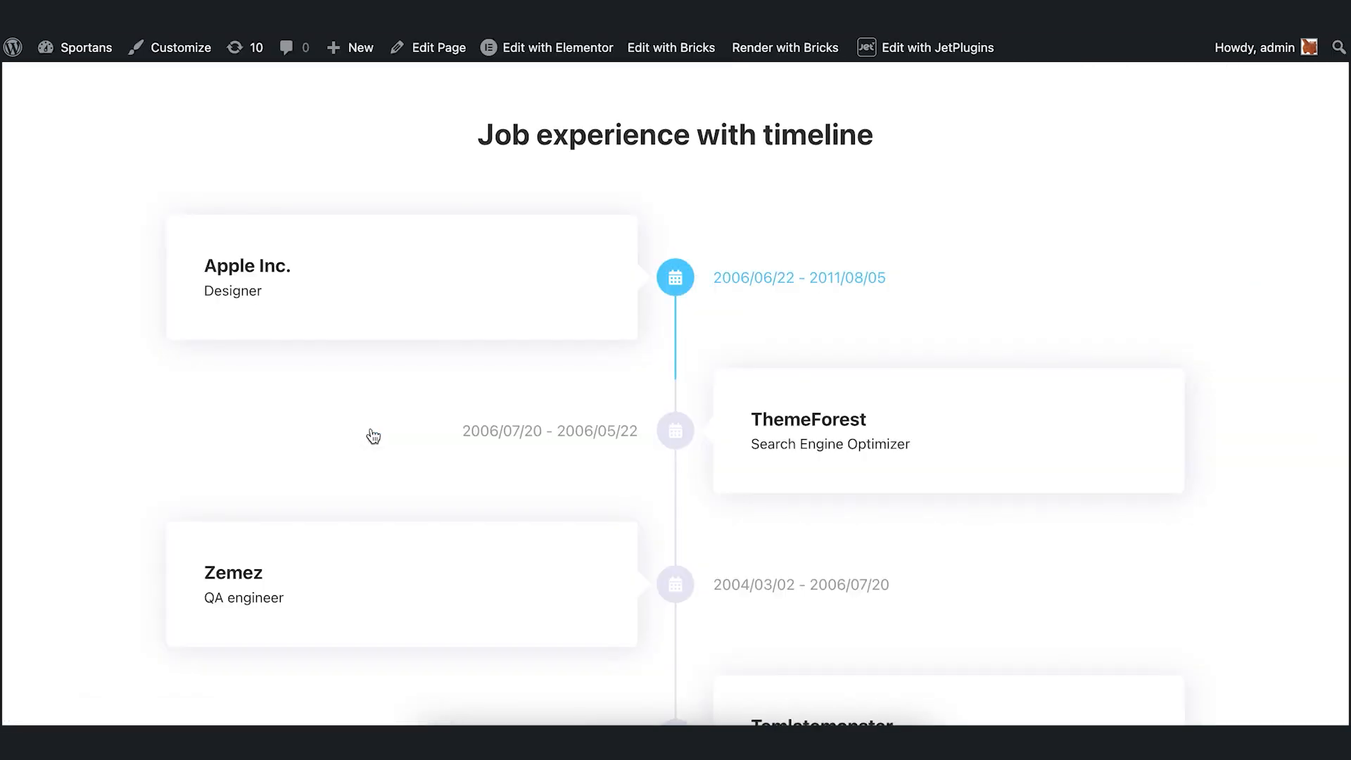
{"action": "scroll", "coordinate": [523, 456], "scroll_direction": "down", "scroll_amount": 4}
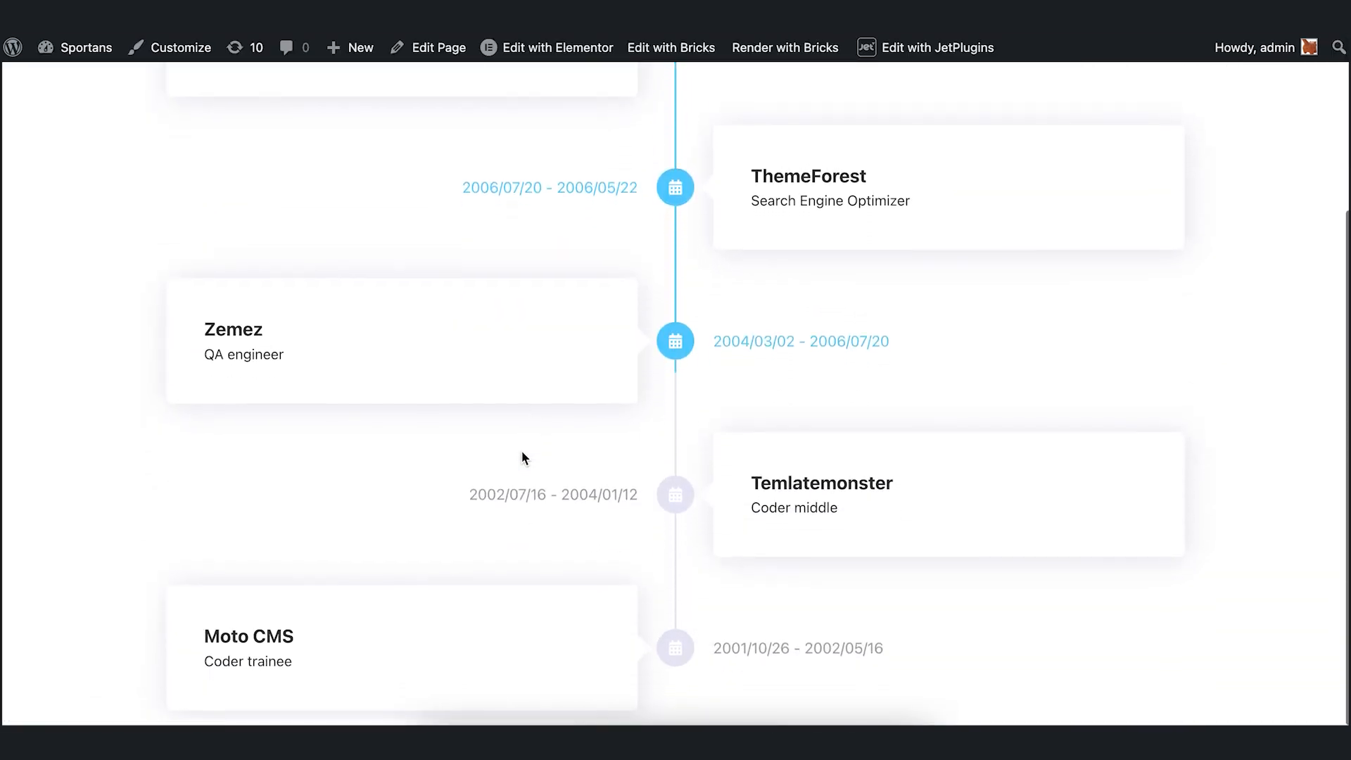
{"action": "scroll", "coordinate": [661, 533], "scroll_direction": "up", "scroll_amount": 4}
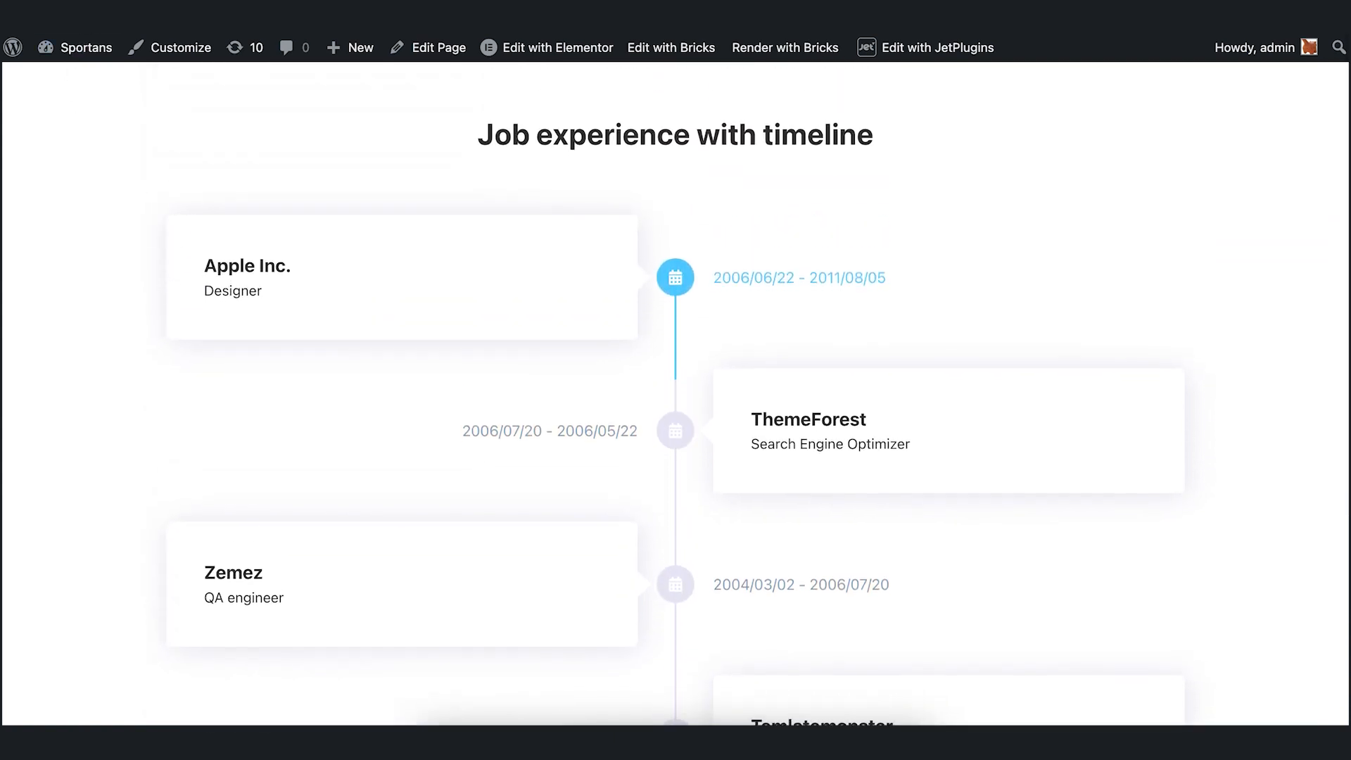
{"action": "left_click", "coordinate": [78, 14]}
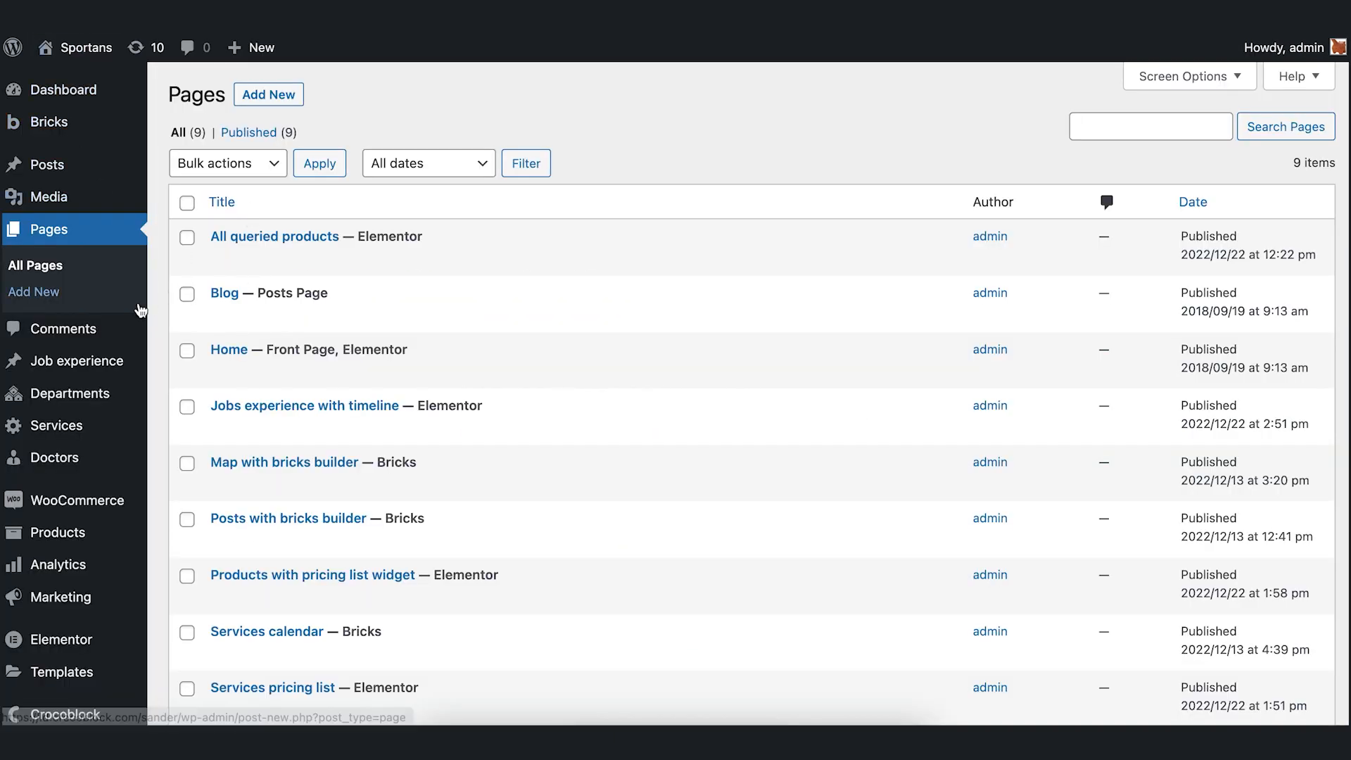
Step: Create a Job experience post titled "Job 6" with company name "Crocoblock", date "2021/11/21 - now" and position "PM"
{"action": "mouse_move", "coordinate": [117, 363]}
{"action": "left_click", "coordinate": [190, 389]}
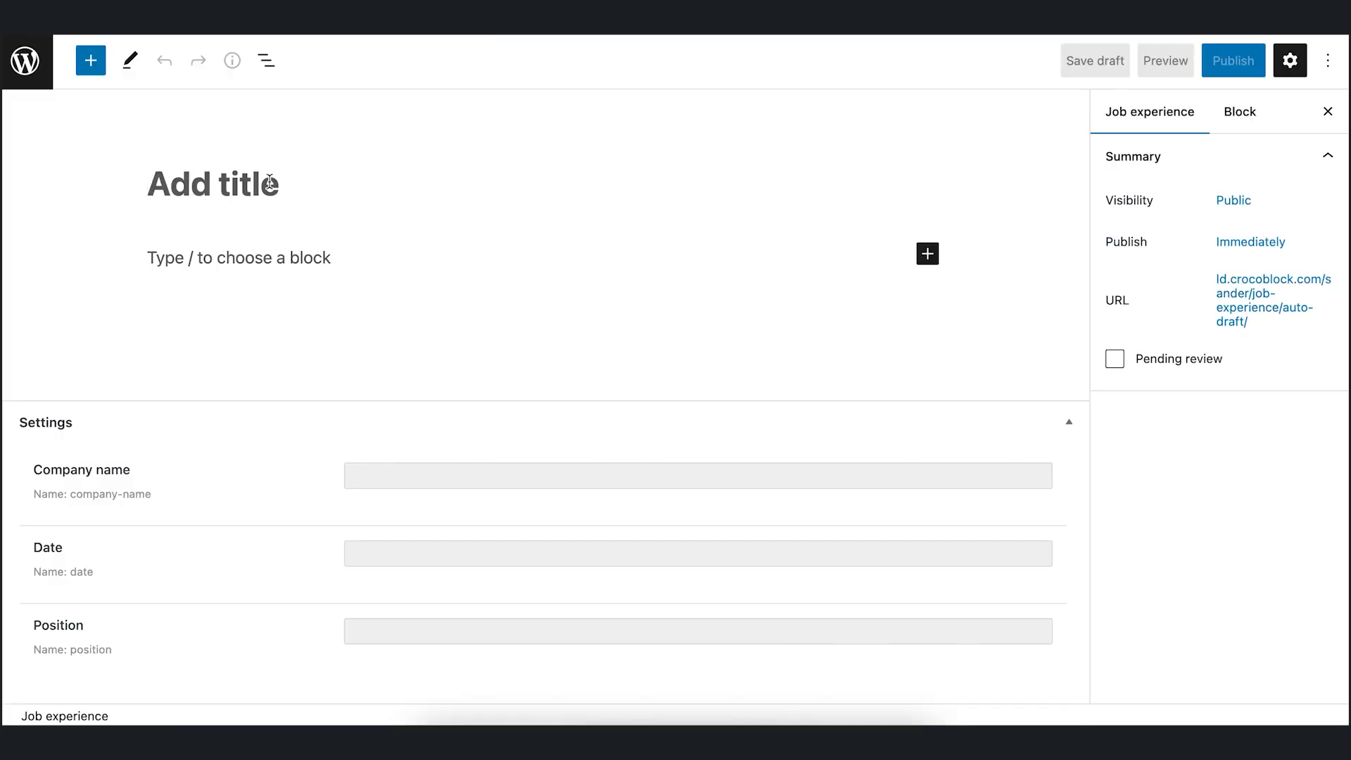
{"action": "type", "text": "Job 6"}
{"action": "left_click", "coordinate": [404, 485]}
{"action": "type", "text": "Crocoblock"}
{"action": "left_click", "coordinate": [413, 554]}
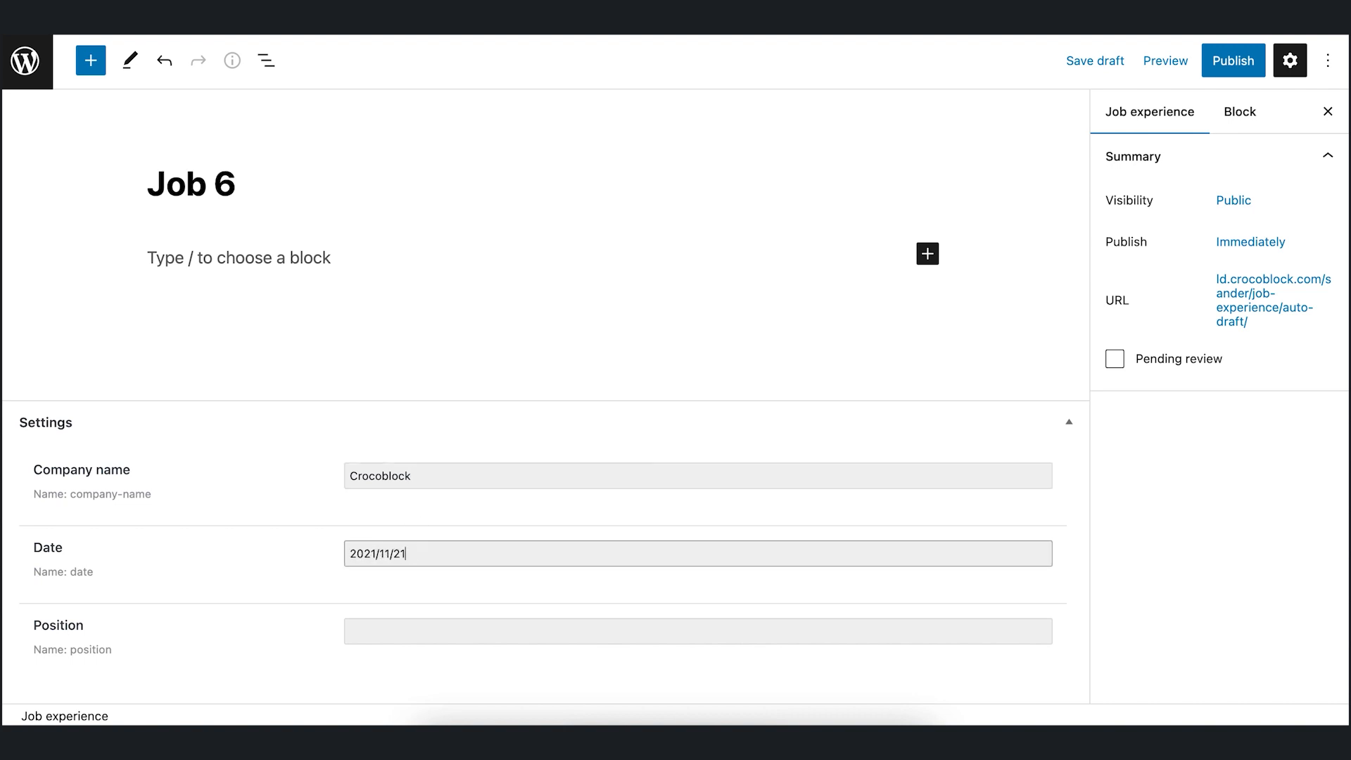
{"action": "type", "text": "- now"}
{"action": "left_click", "coordinate": [451, 631]}
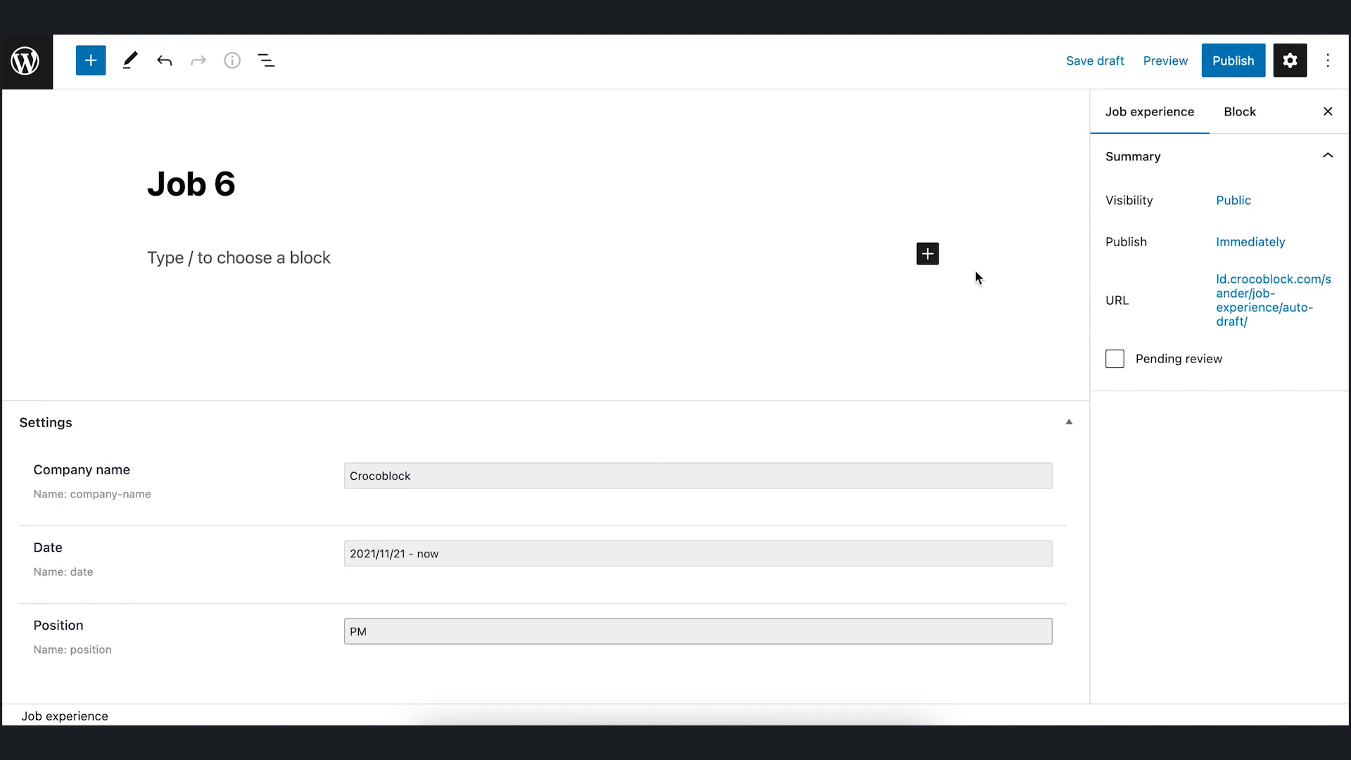
Step: Publish the "Job 6" post and return to the Job experience posts list
{"action": "left_click", "coordinate": [1226, 62]}
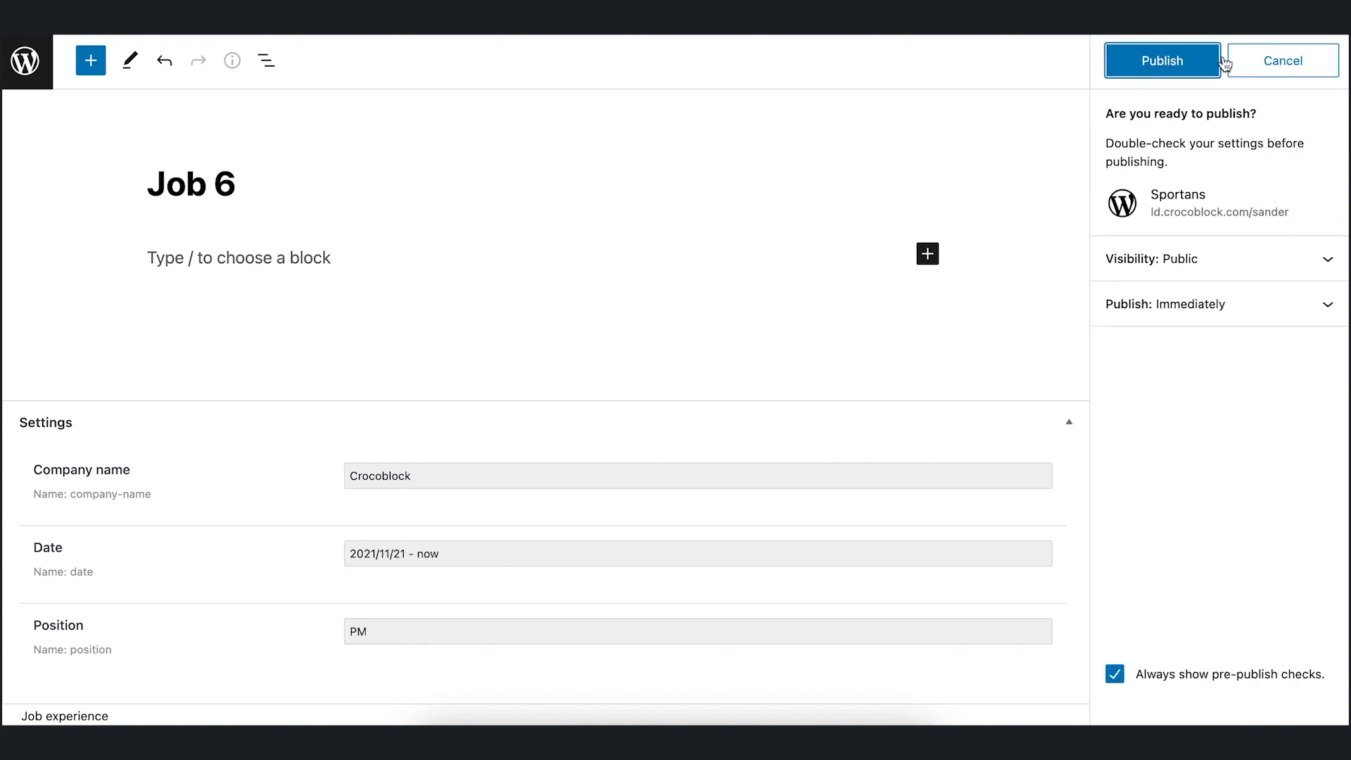
{"action": "left_click", "coordinate": [1181, 66]}
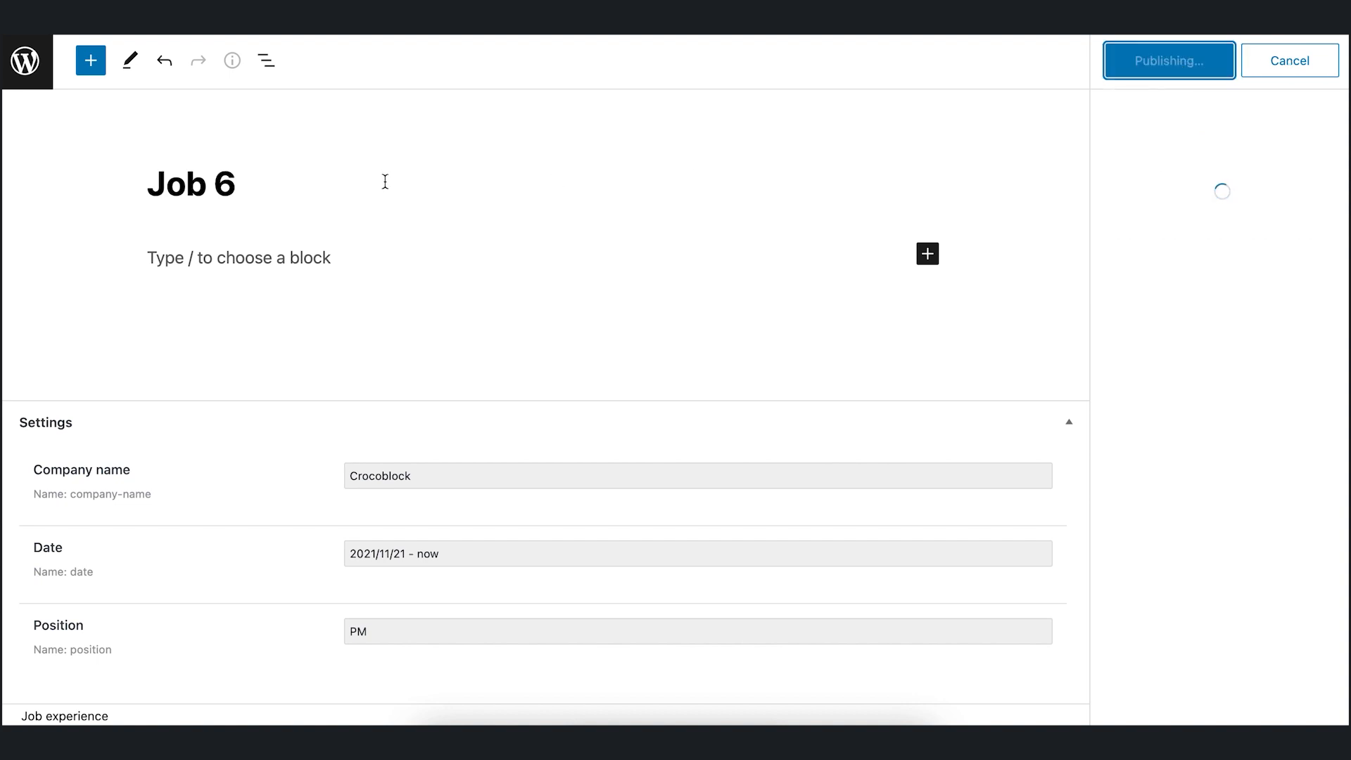
{"action": "left_click", "coordinate": [28, 64]}
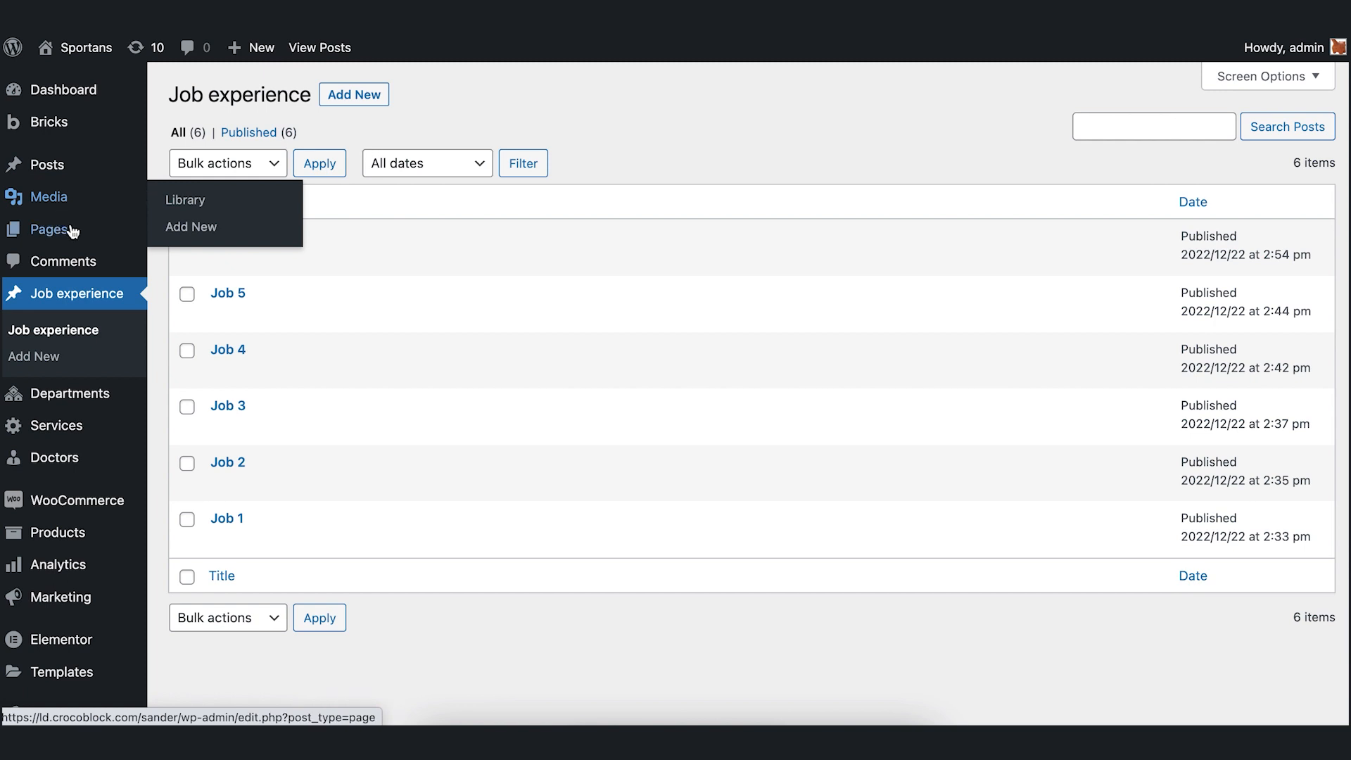
Step: View the "Jobs experience with timeline" page again and check how the new Crocoblock entry is placed in the timeline
{"action": "mouse_move", "coordinate": [74, 231]}
{"action": "left_click", "coordinate": [203, 233]}
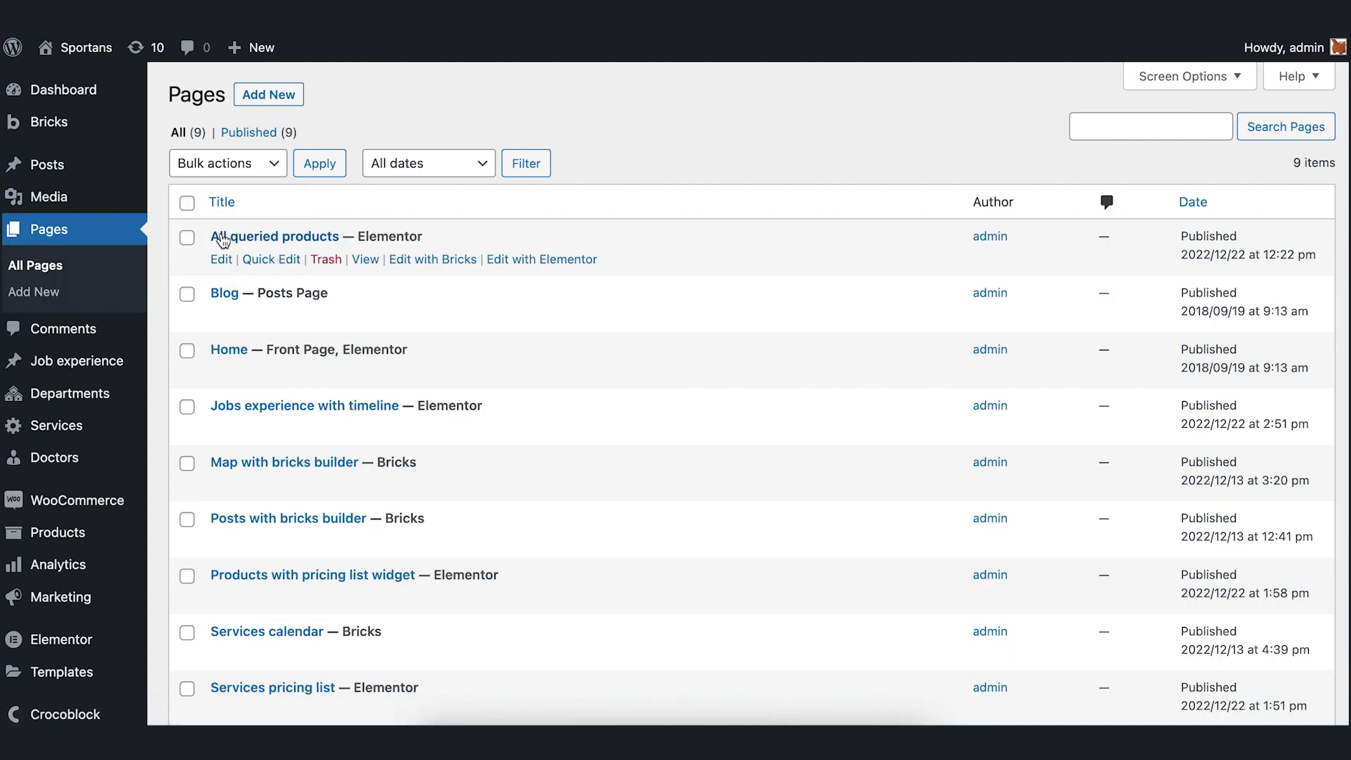
{"action": "left_click", "coordinate": [360, 431]}
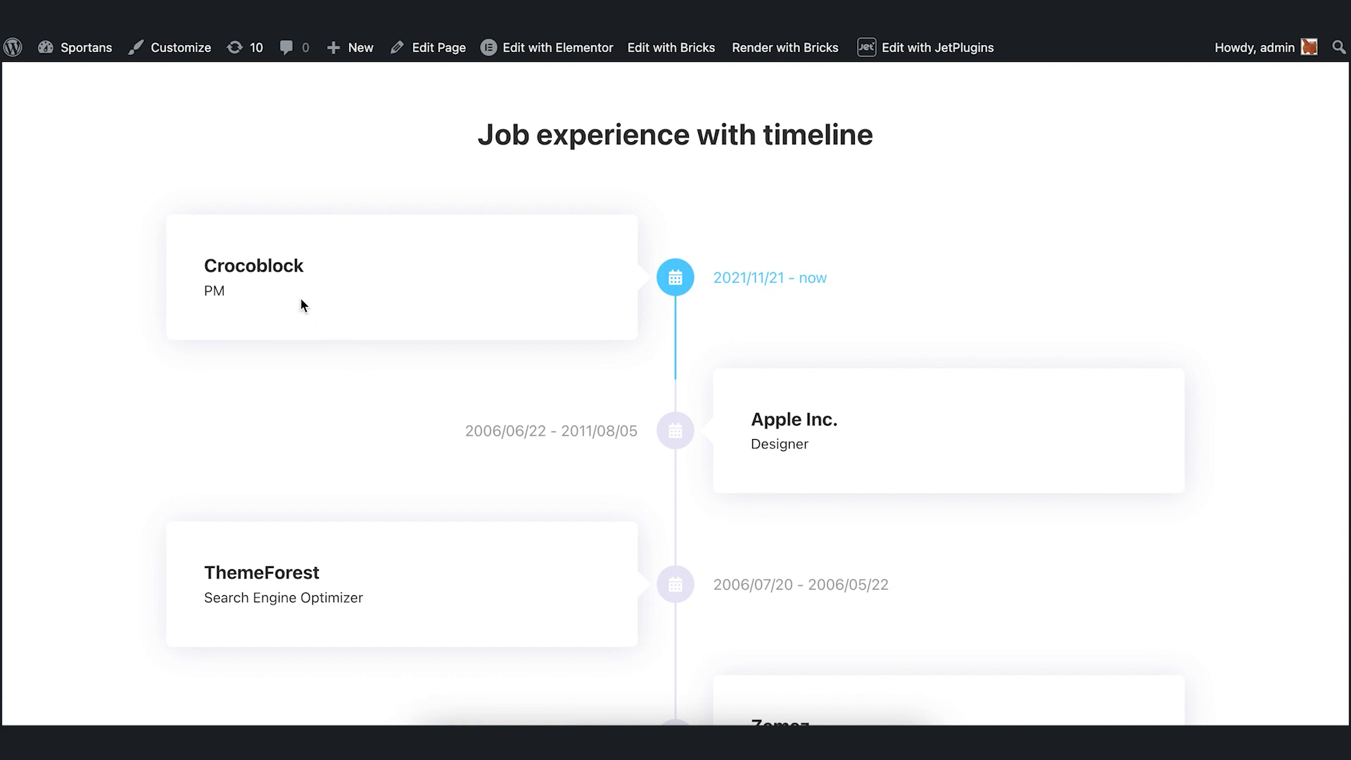
{"action": "scroll", "coordinate": [482, 501], "scroll_direction": "down", "scroll_amount": 5}
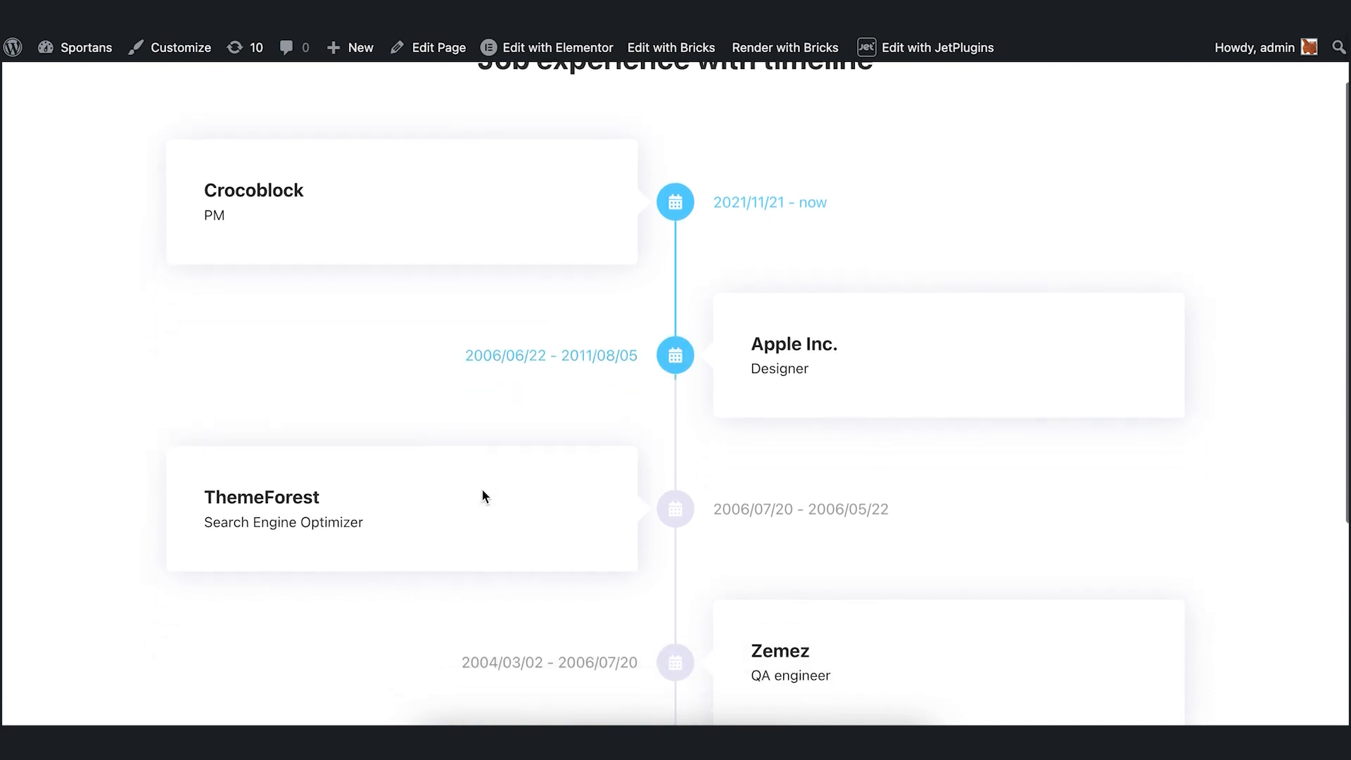
{"action": "scroll", "coordinate": [482, 481], "scroll_direction": "up", "scroll_amount": 5}
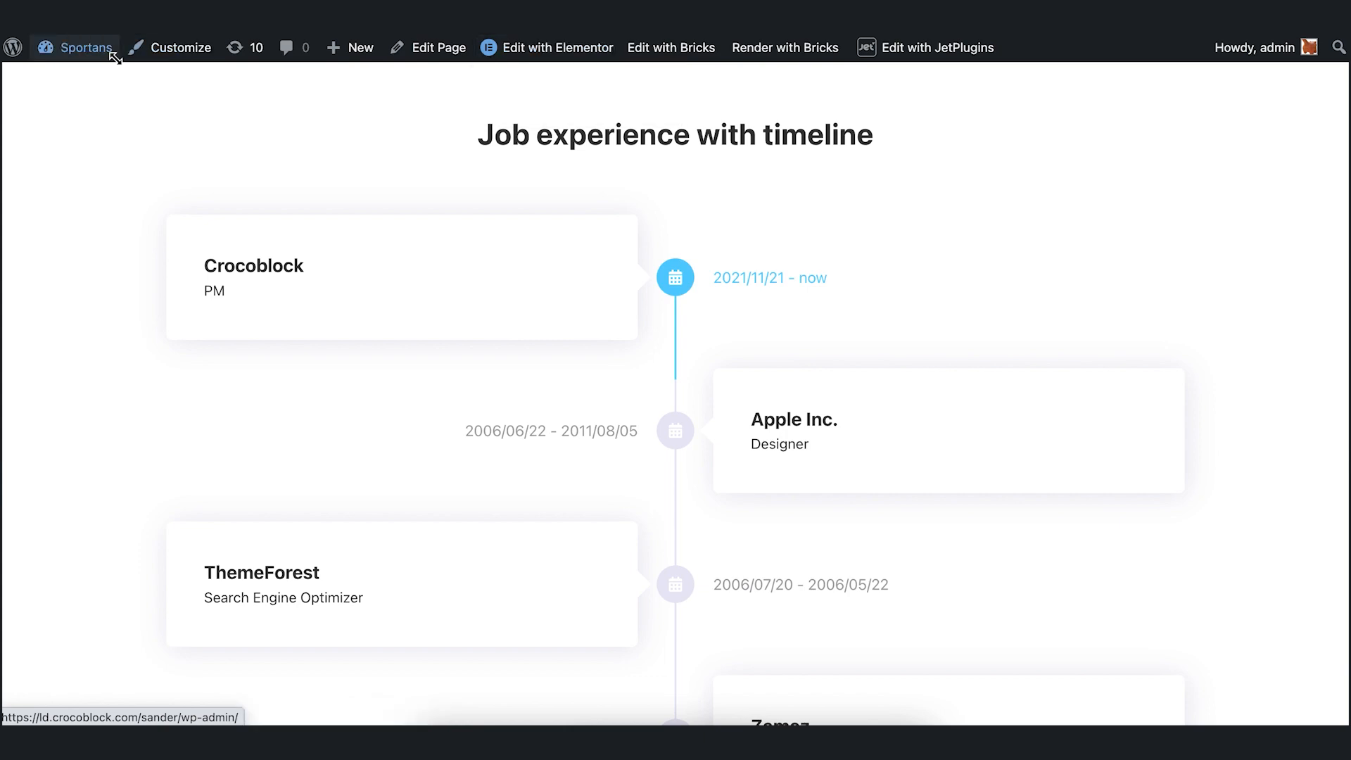
Step: Go back to the WordPress dashboard and open the "Job experience" query in JetEngine's Query Builder for editing
{"action": "mouse_move", "coordinate": [101, 54]}
{"action": "left_click", "coordinate": [102, 85]}
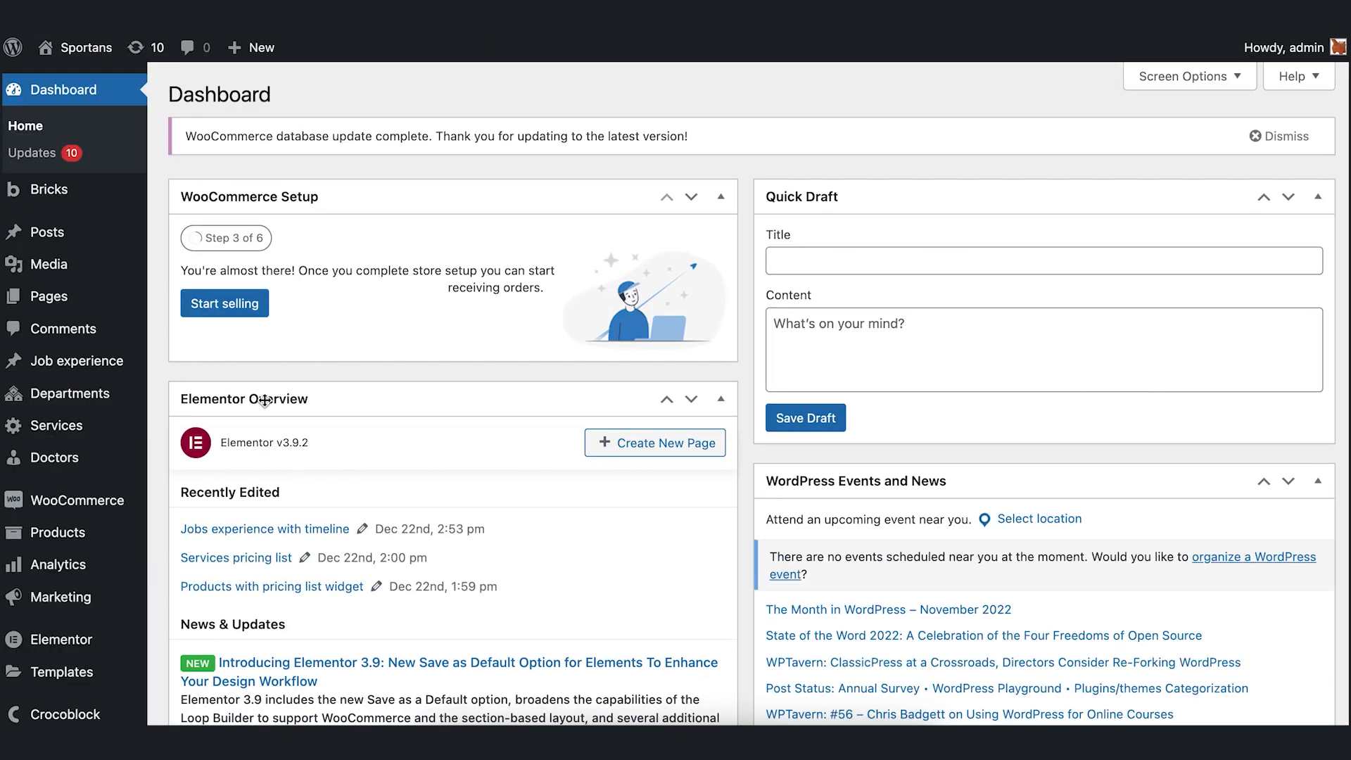
{"action": "scroll", "coordinate": [120, 451], "scroll_direction": "down", "scroll_amount": 4}
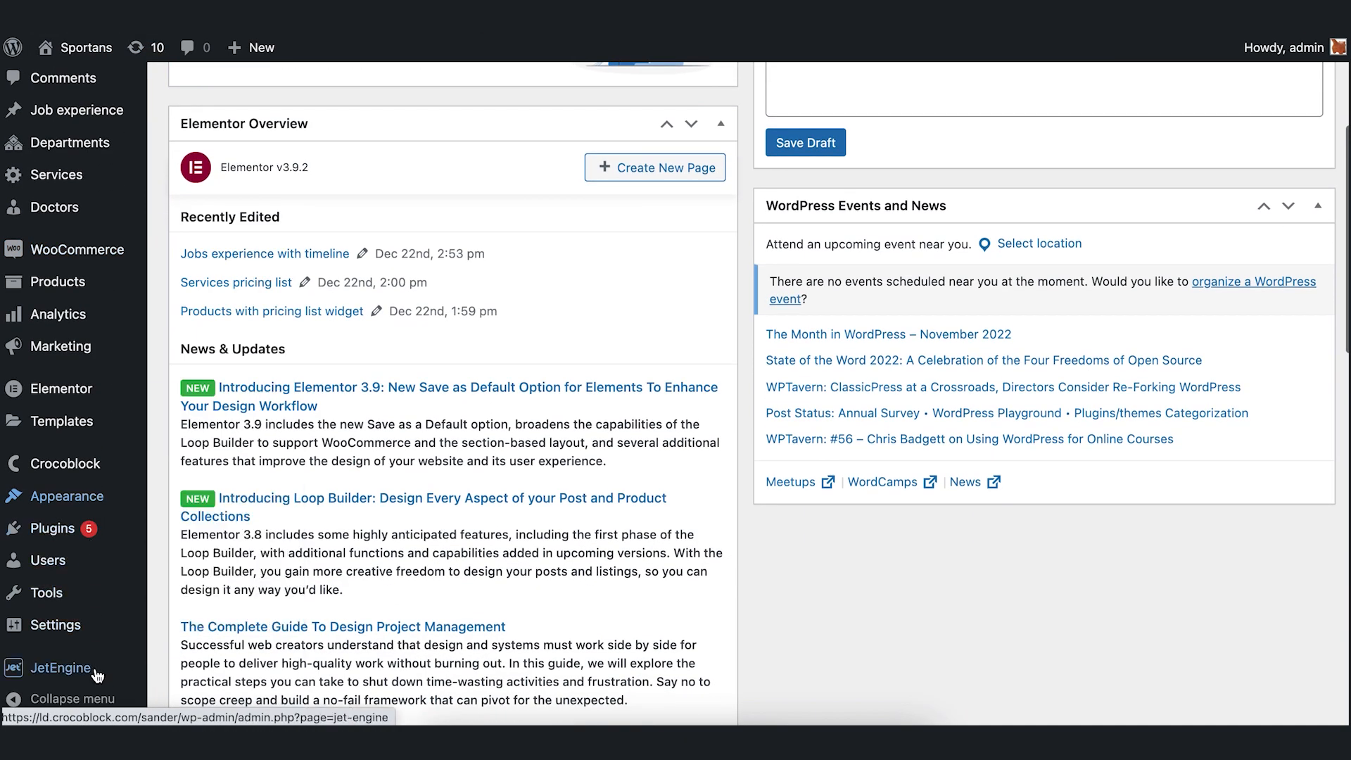
{"action": "mouse_move", "coordinate": [161, 662]}
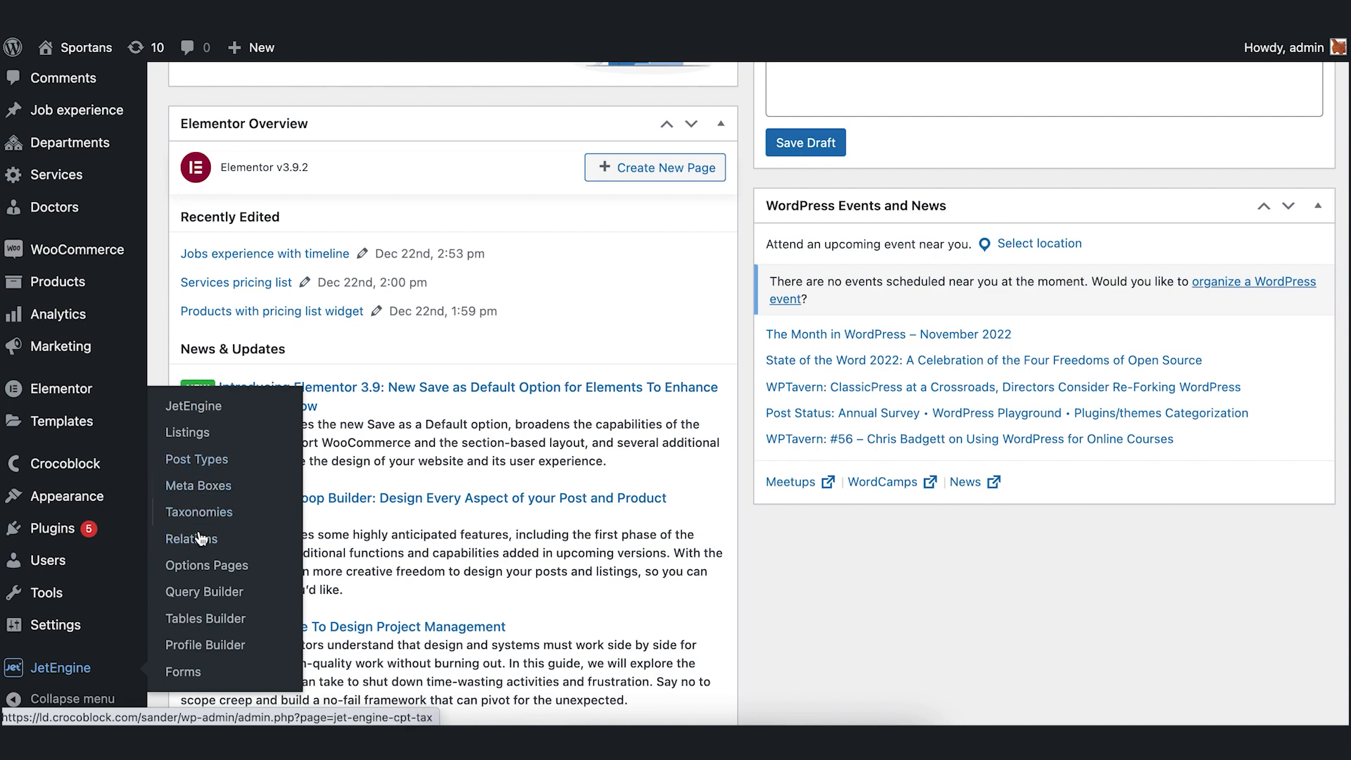
{"action": "left_click", "coordinate": [211, 593]}
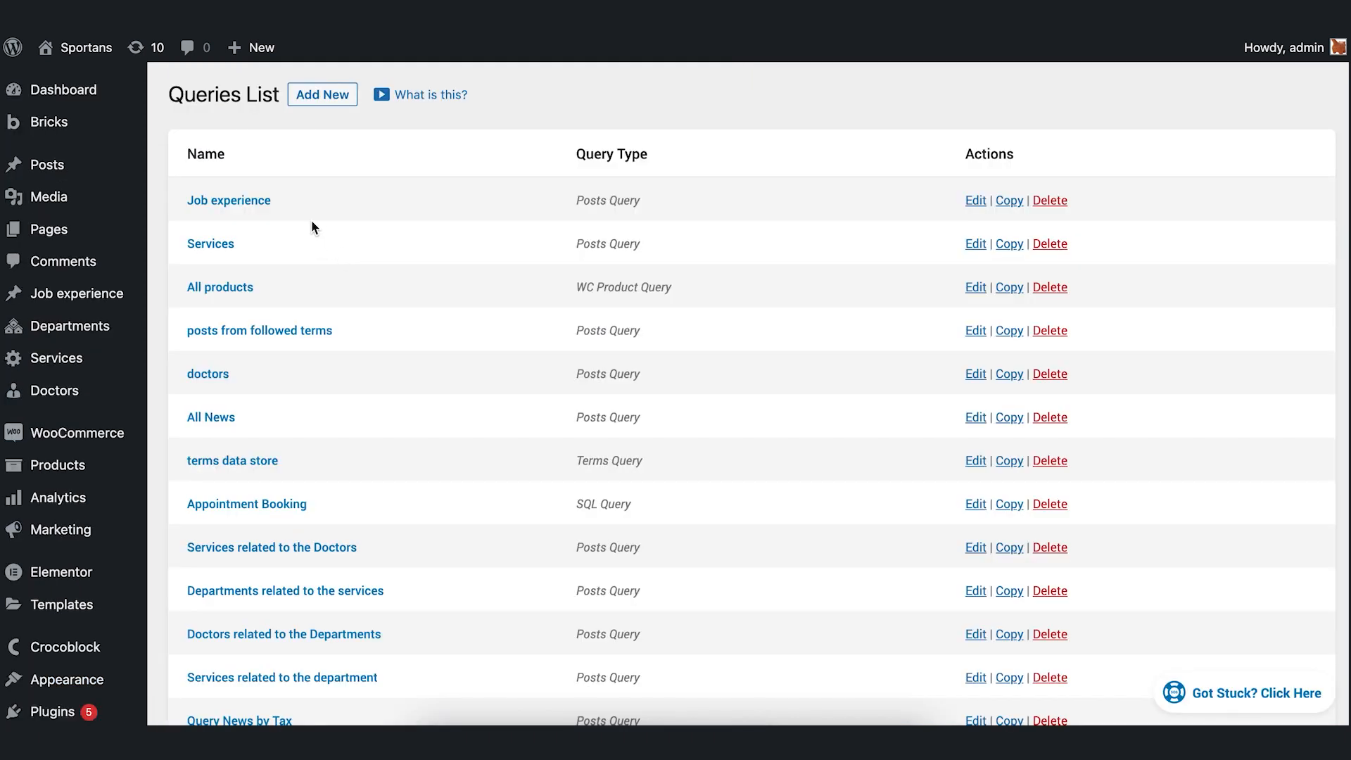
{"action": "left_click", "coordinate": [197, 200]}
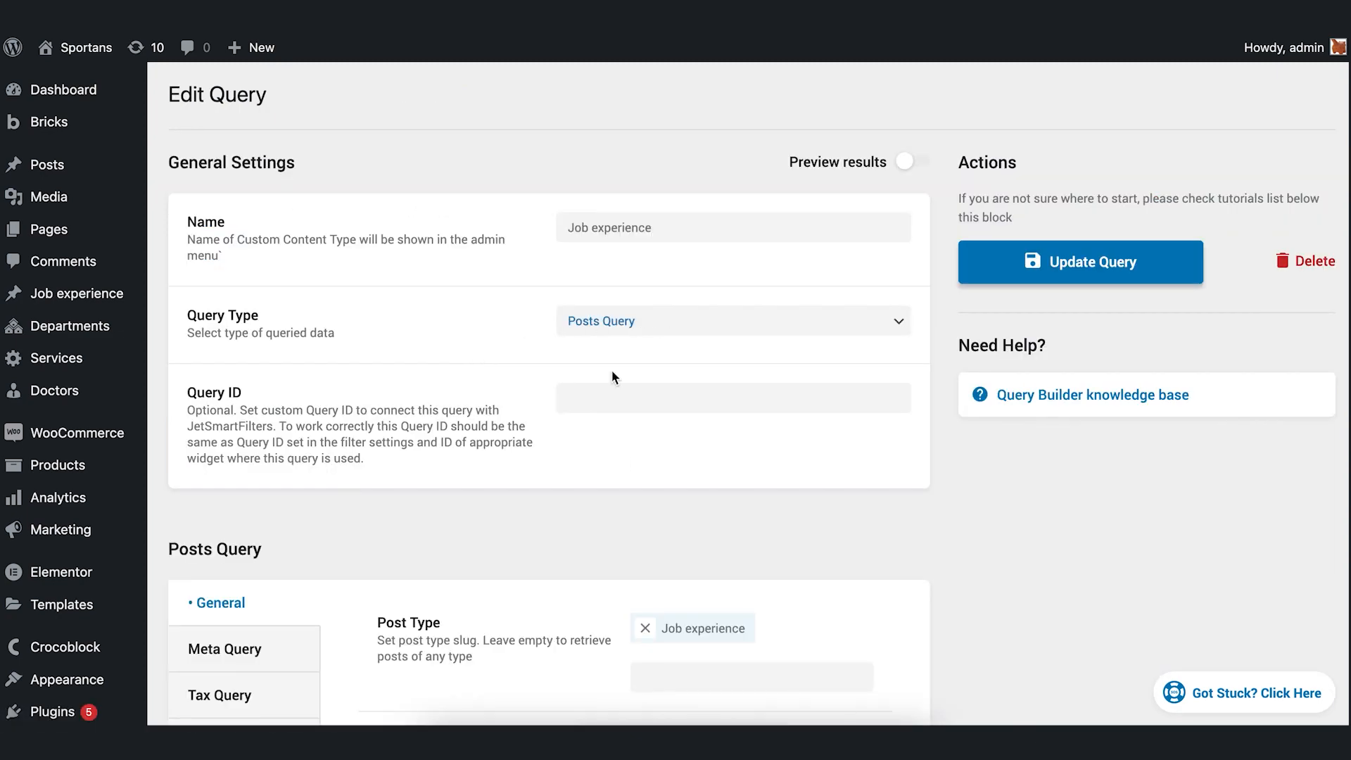
Step: Add sorting by date from lowest to highest values to the "Job experience" query and update the query
{"action": "scroll", "coordinate": [643, 509], "scroll_direction": "down", "scroll_amount": 4}
{"action": "scroll", "coordinate": [605, 542], "scroll_direction": "down", "scroll_amount": 2}
{"action": "left_click", "coordinate": [542, 571]}
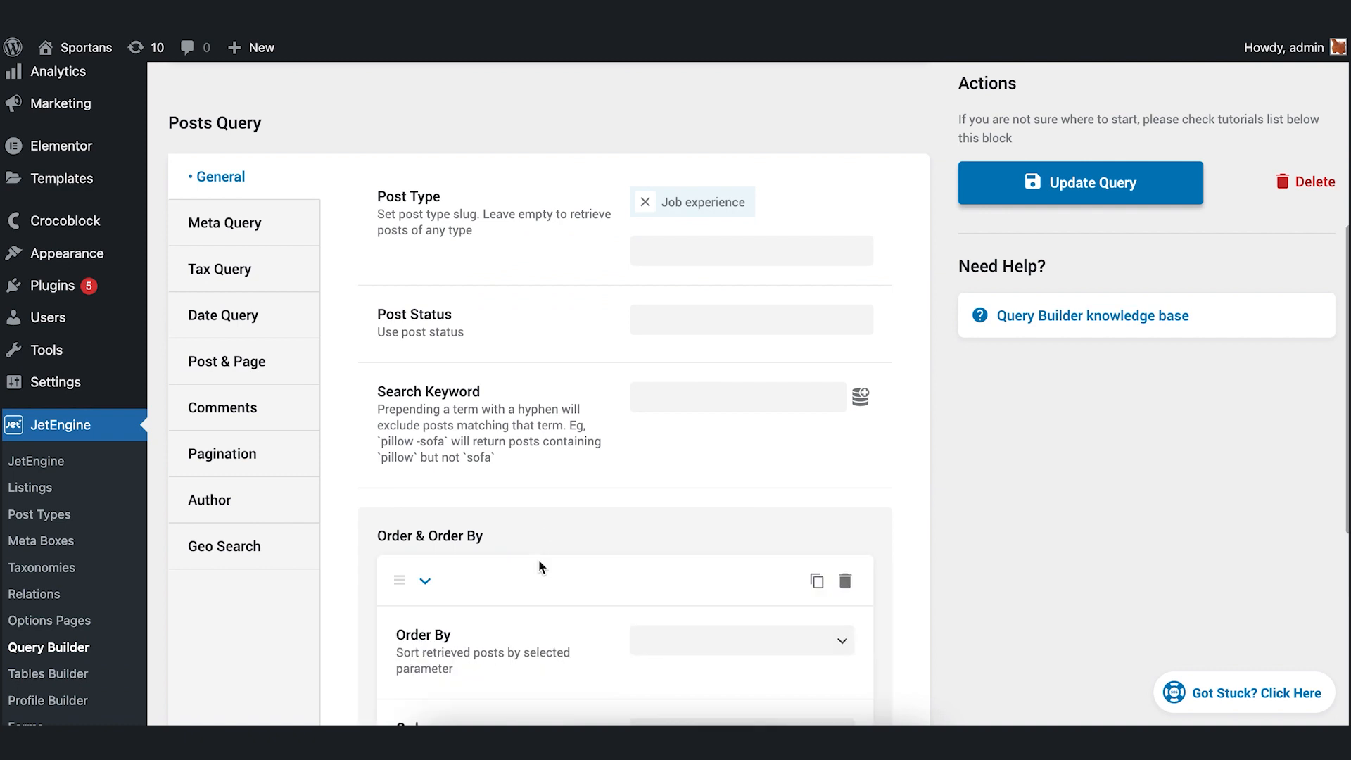
{"action": "scroll", "coordinate": [540, 564], "scroll_direction": "down", "scroll_amount": 2}
{"action": "left_click", "coordinate": [656, 491]}
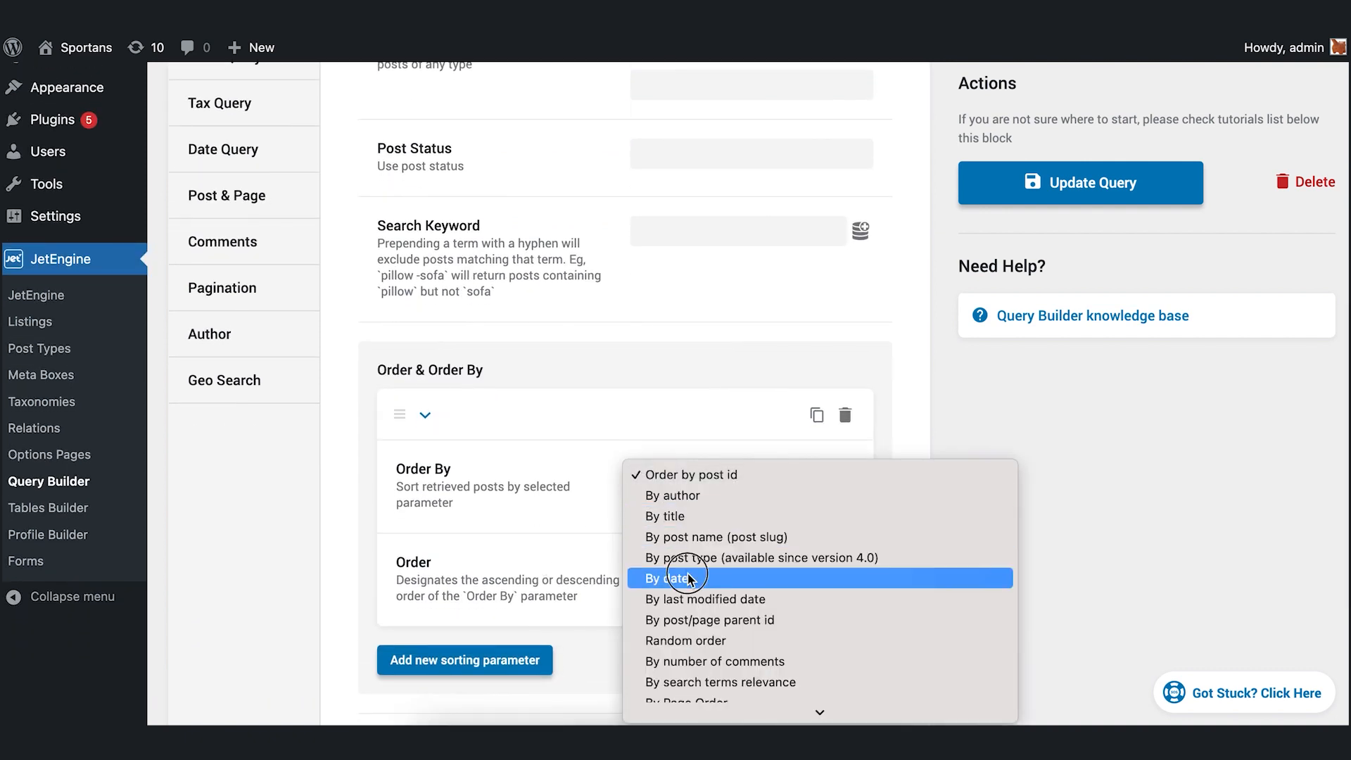
{"action": "left_click", "coordinate": [690, 579]}
{"action": "left_click", "coordinate": [689, 579]}
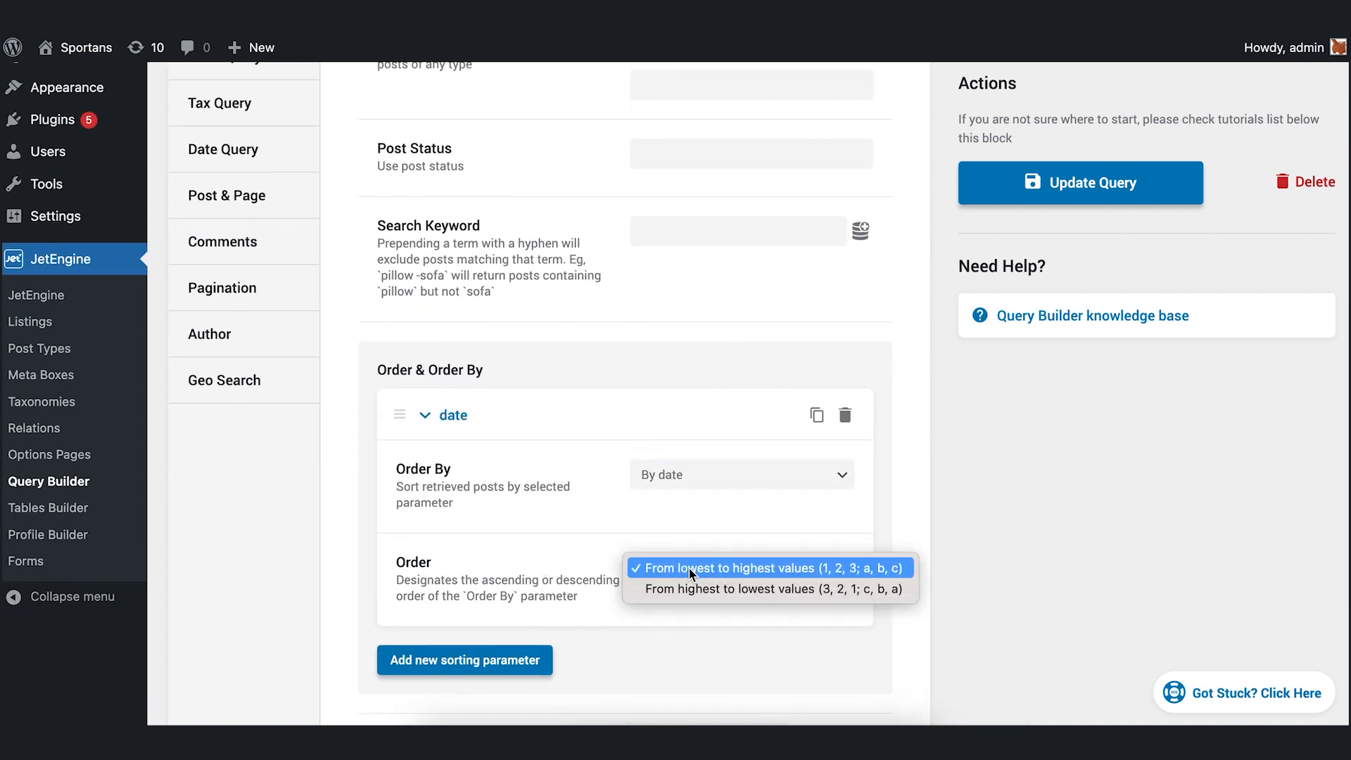
{"action": "left_click", "coordinate": [690, 567]}
{"action": "left_click", "coordinate": [1030, 191]}
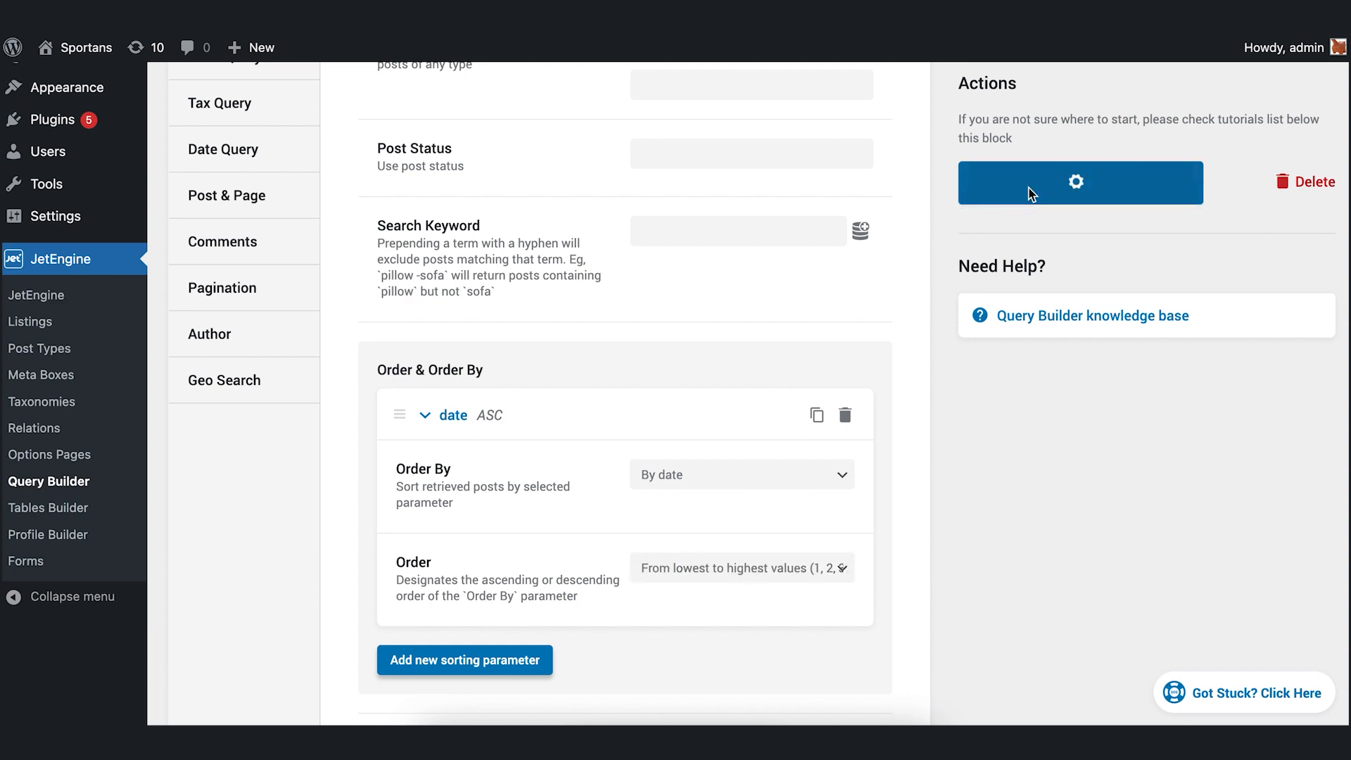
Step: View the published "Jobs experience with timeline" page from the list of all pages and check the order of its timeline entries
{"action": "scroll", "coordinate": [84, 155], "scroll_direction": "up", "scroll_amount": 4}
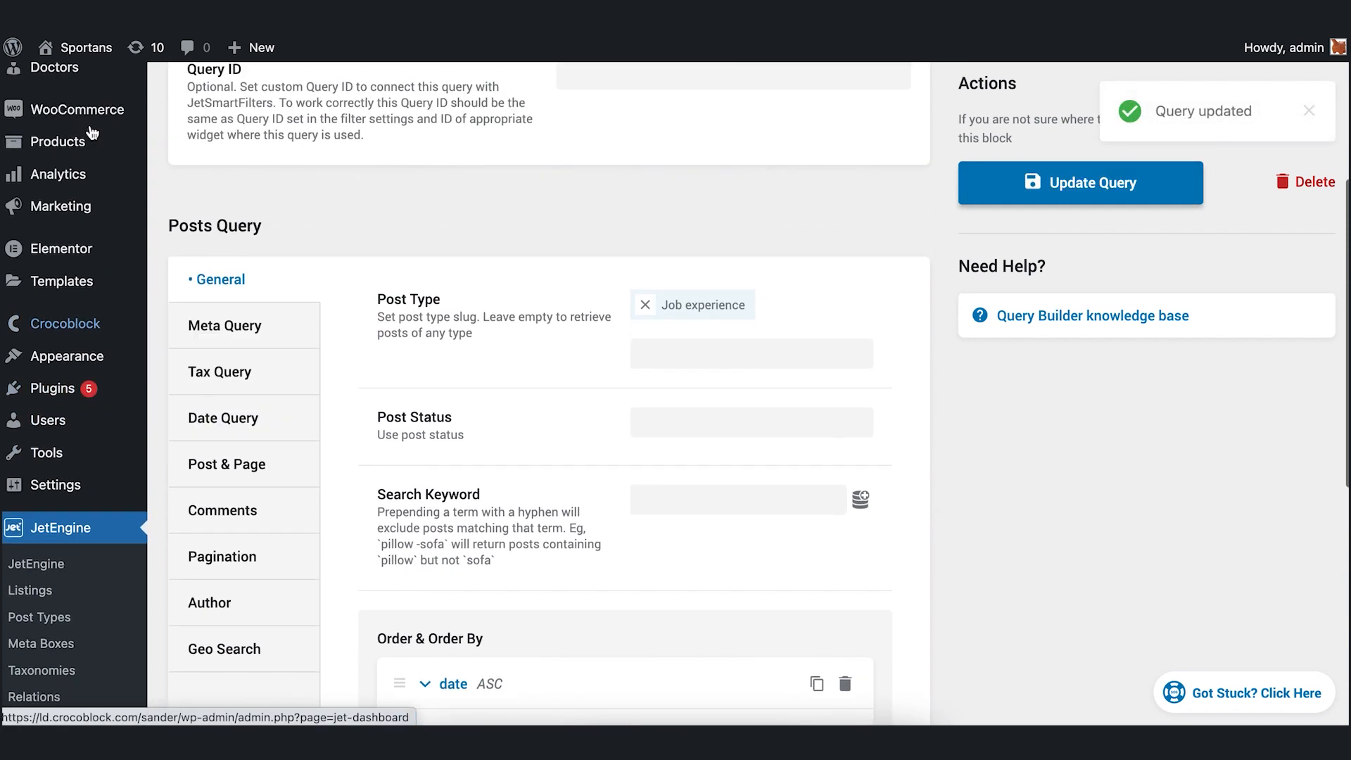
{"action": "scroll", "coordinate": [87, 161], "scroll_direction": "up", "scroll_amount": 5}
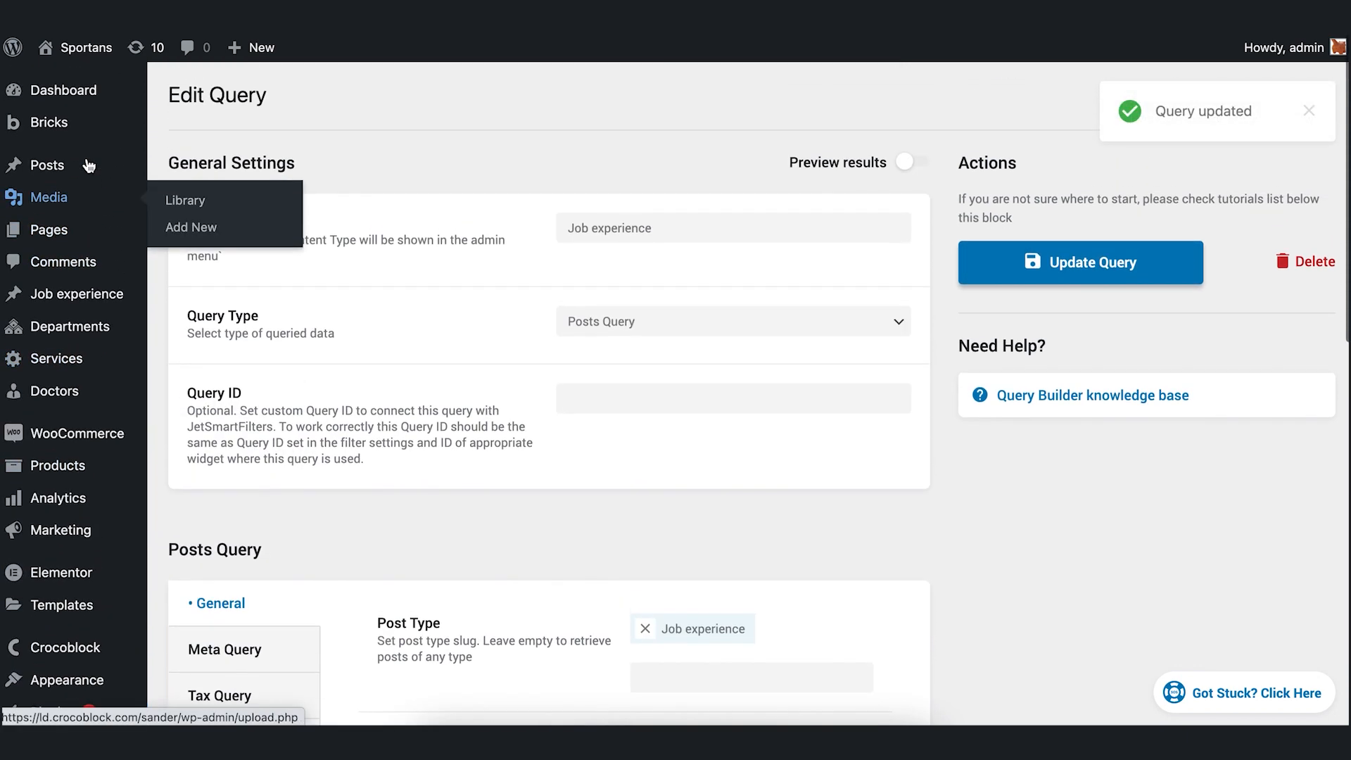
{"action": "mouse_move", "coordinate": [81, 230]}
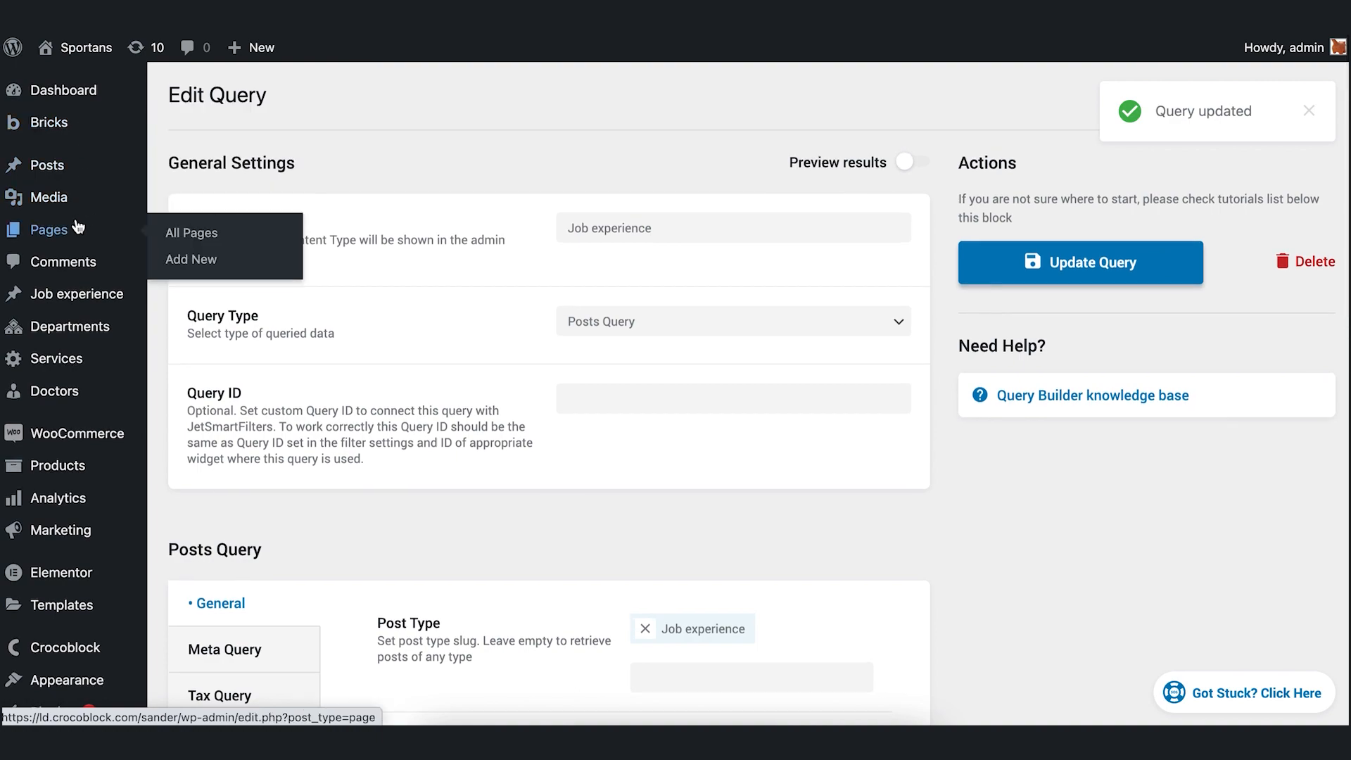
{"action": "left_click", "coordinate": [184, 235]}
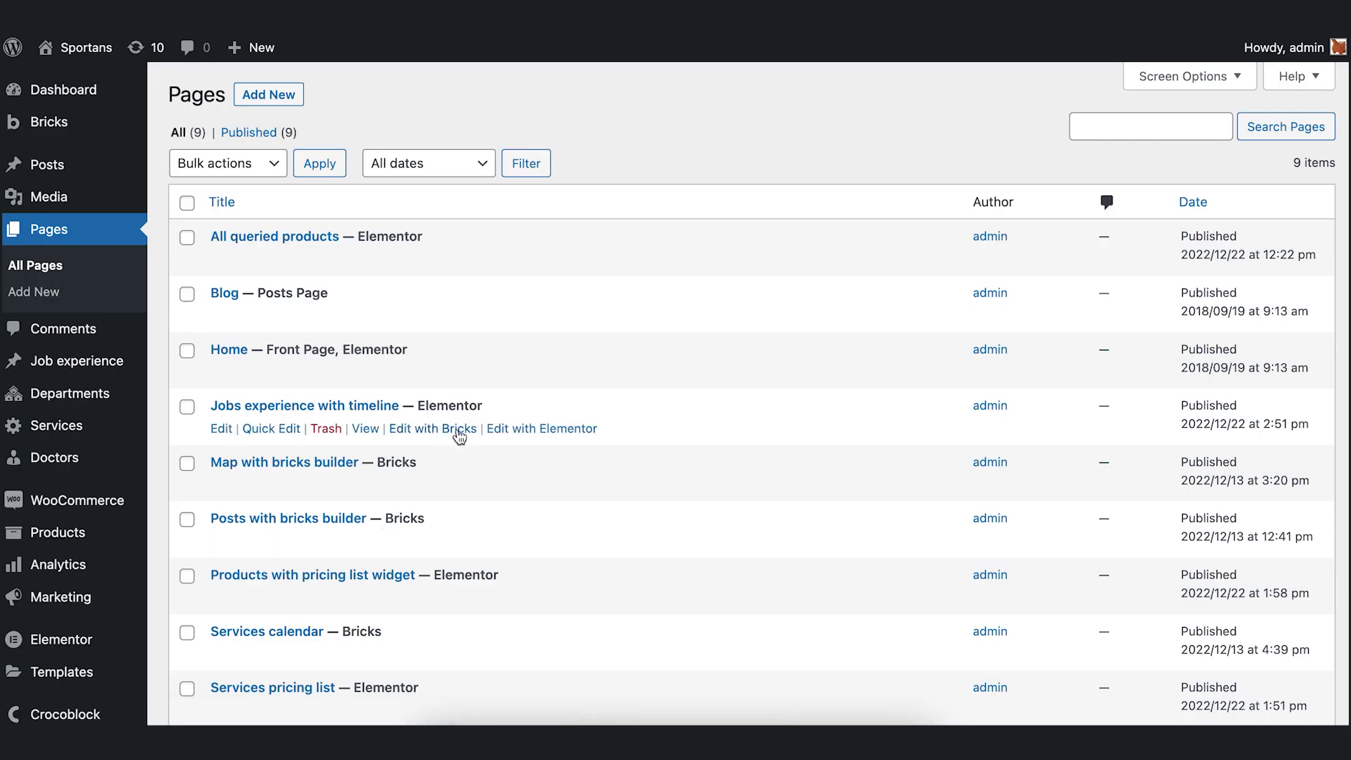
{"action": "left_click", "coordinate": [366, 429]}
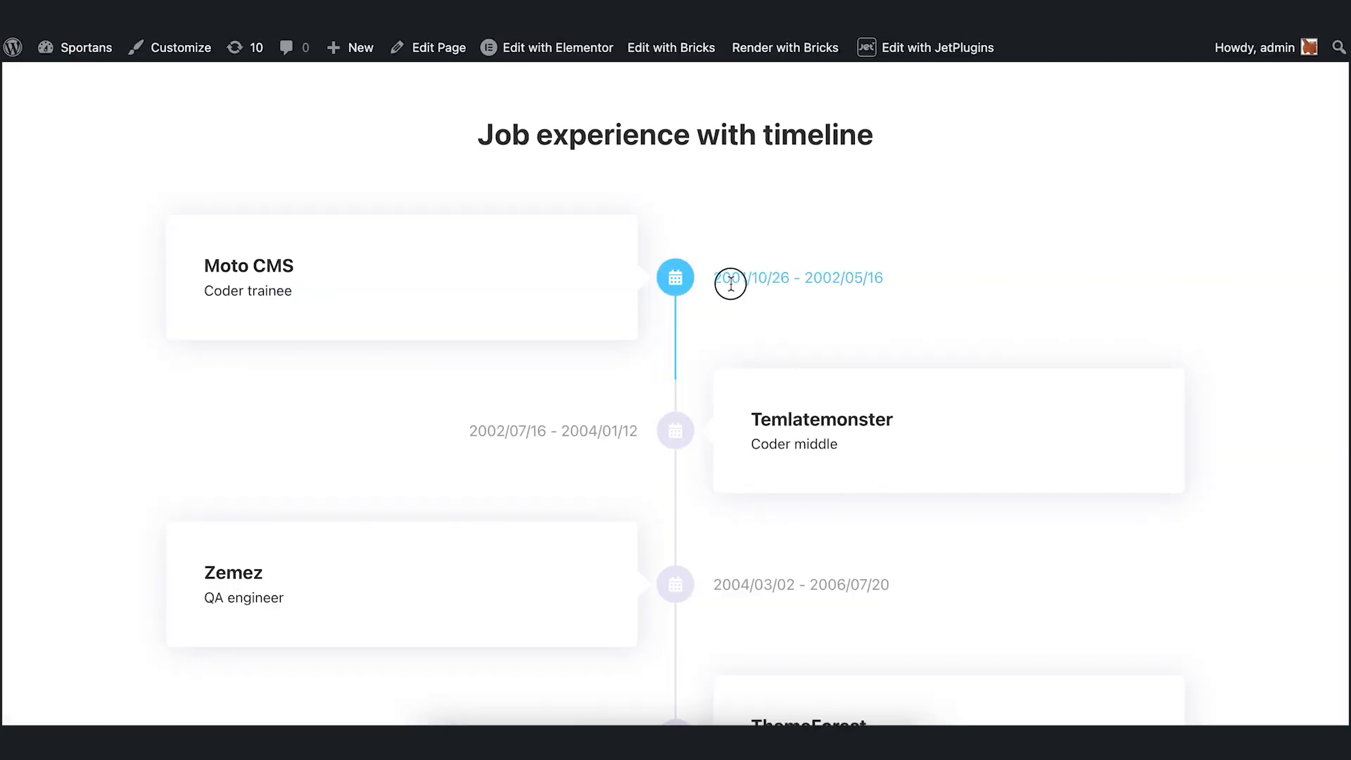
{"action": "scroll", "coordinate": [868, 290], "scroll_direction": "down", "scroll_amount": 5}
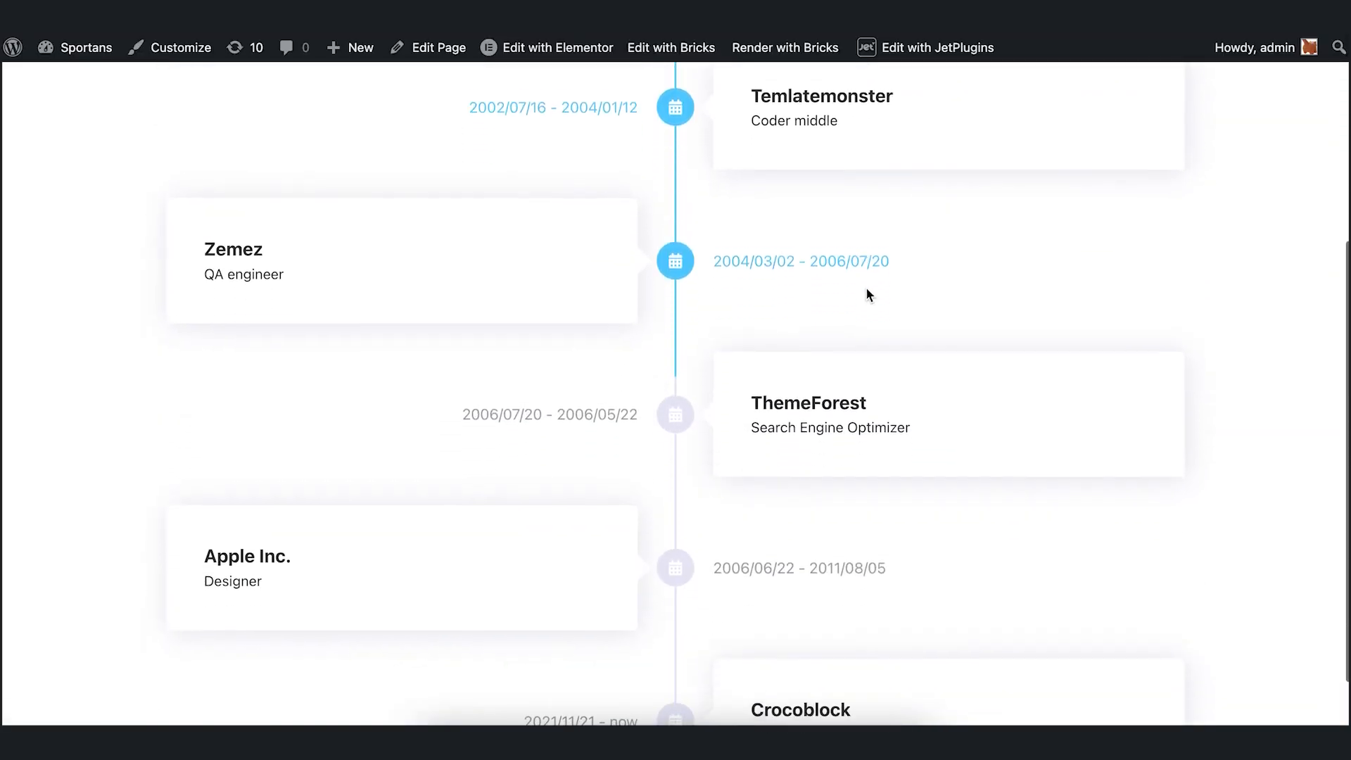
{"action": "scroll", "coordinate": [867, 289], "scroll_direction": "down", "scroll_amount": 1}
{"action": "left_click", "coordinate": [574, 632]}
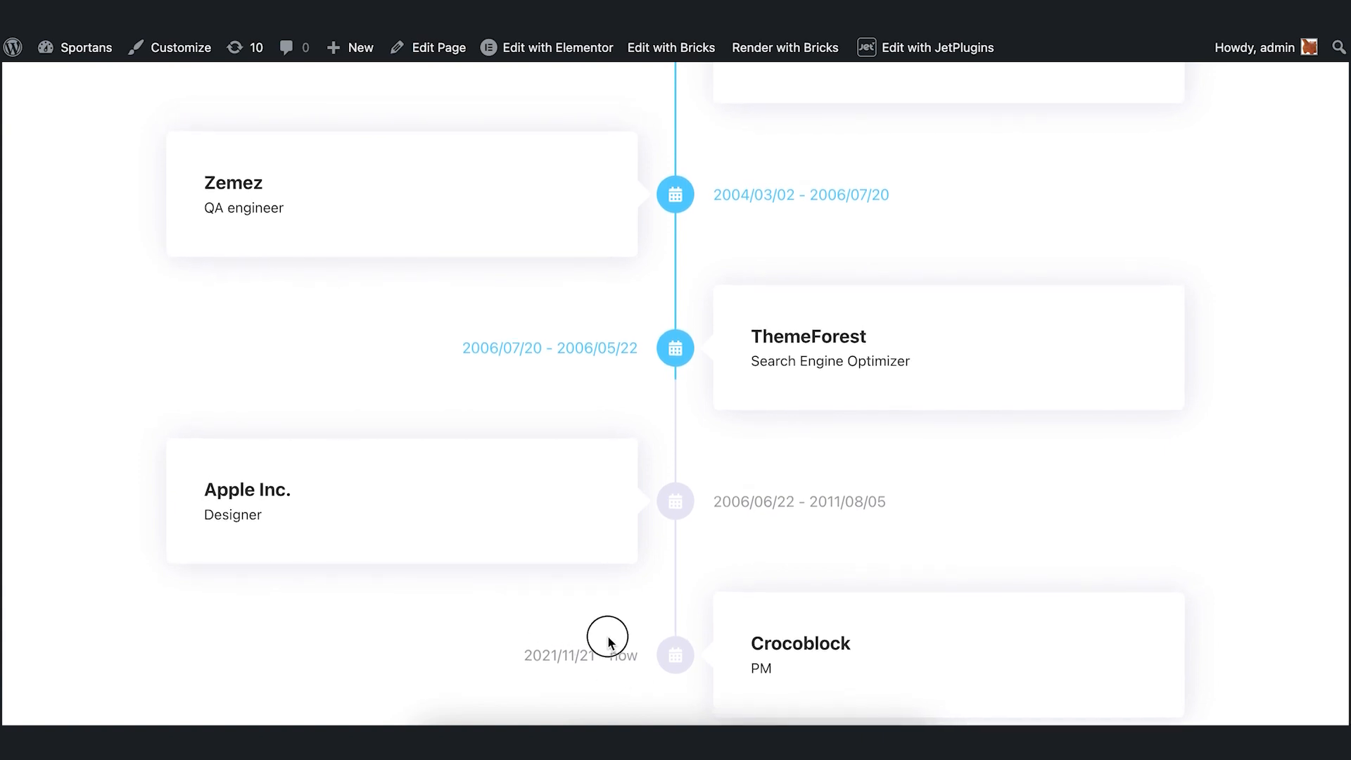